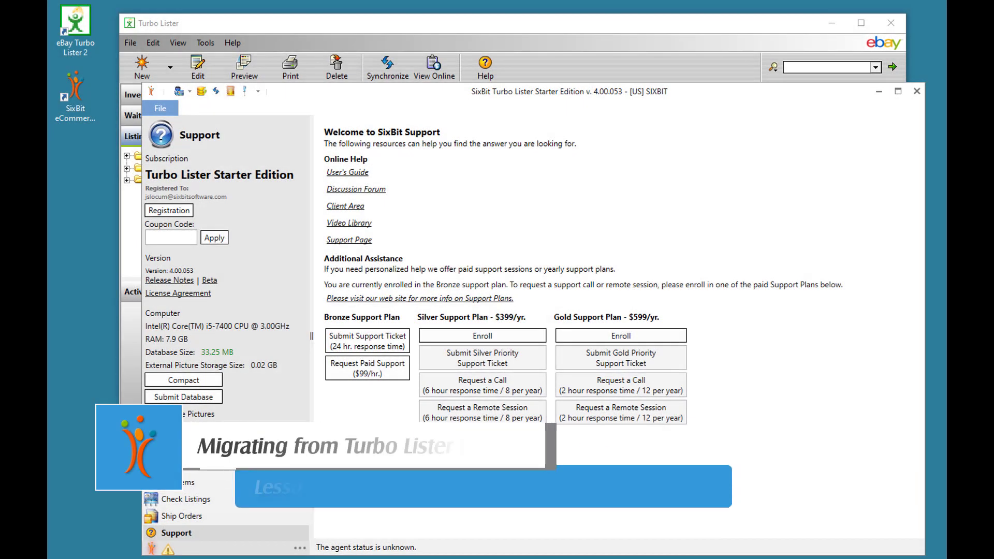
- Switch to the Sell Items view to see the items under construction
click(194, 487)
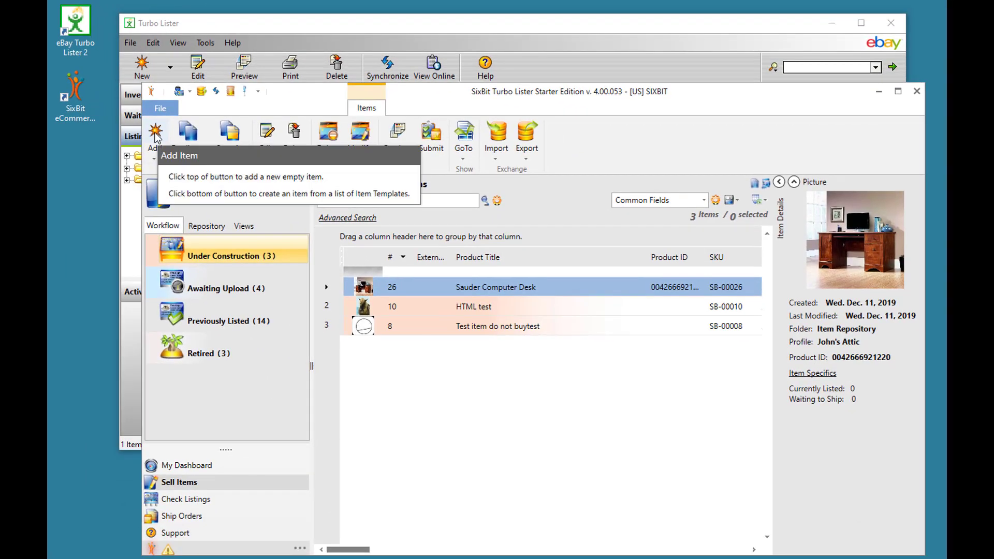
click(156, 134)
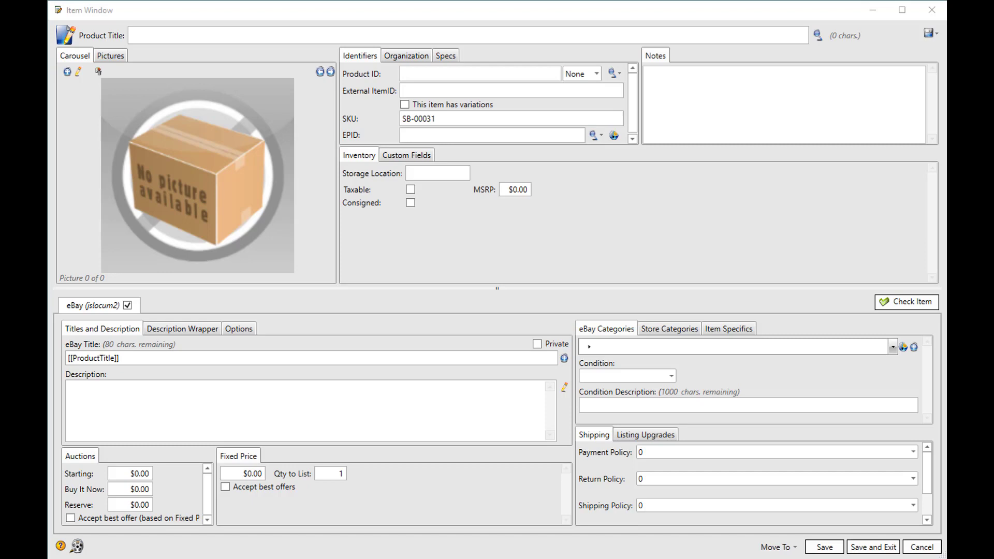
- Enlarge the eBay listing area, widen the categories and shipping pane, and shorten the description box
mouse_move(500, 288)
mouse_down()
mouse_move(504, 228)
mouse_move(505, 333)
mouse_move(507, 284)
mouse_up()
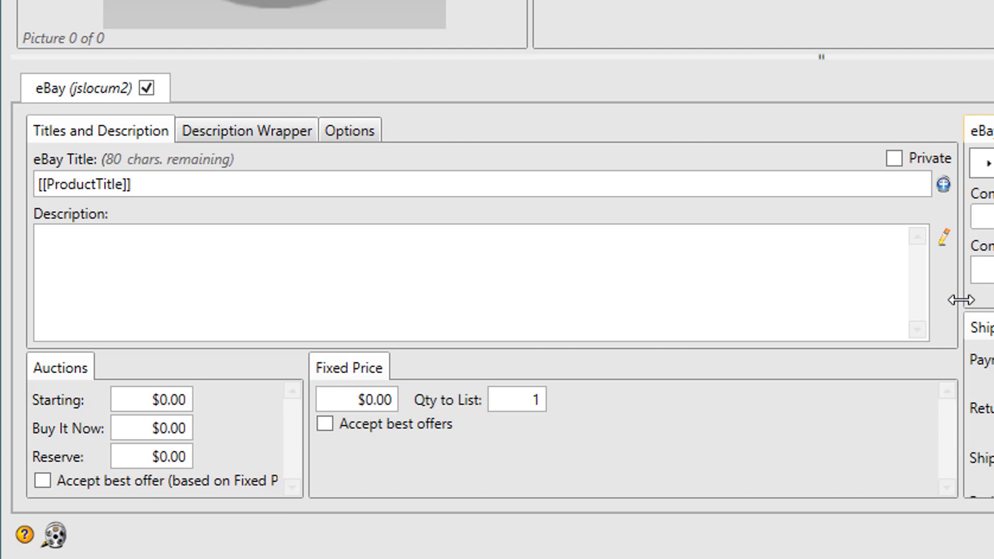
drag(961, 300, 932, 298)
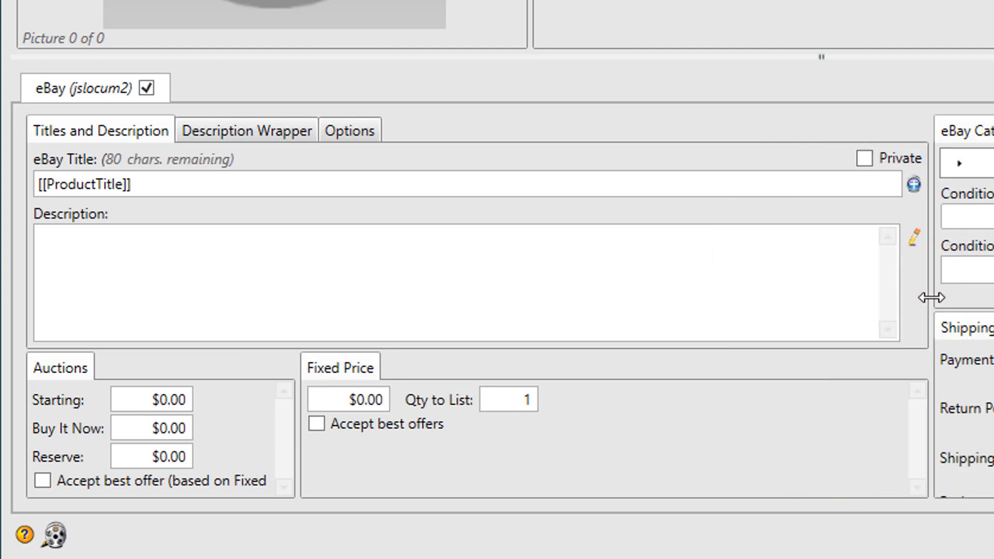
mouse_move(887, 348)
mouse_down()
mouse_move(894, 284)
mouse_move(894, 338)
mouse_up()
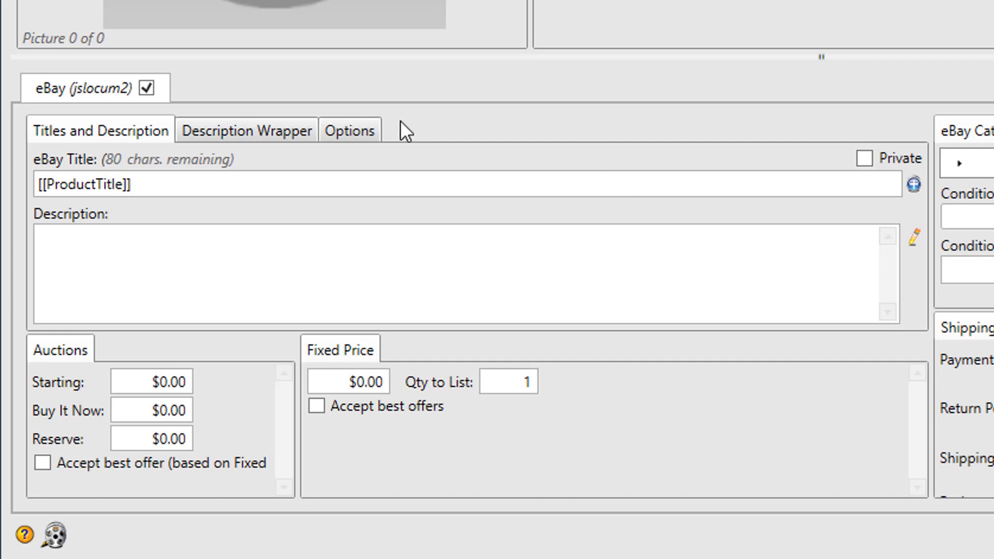
drag(346, 130, 511, 227)
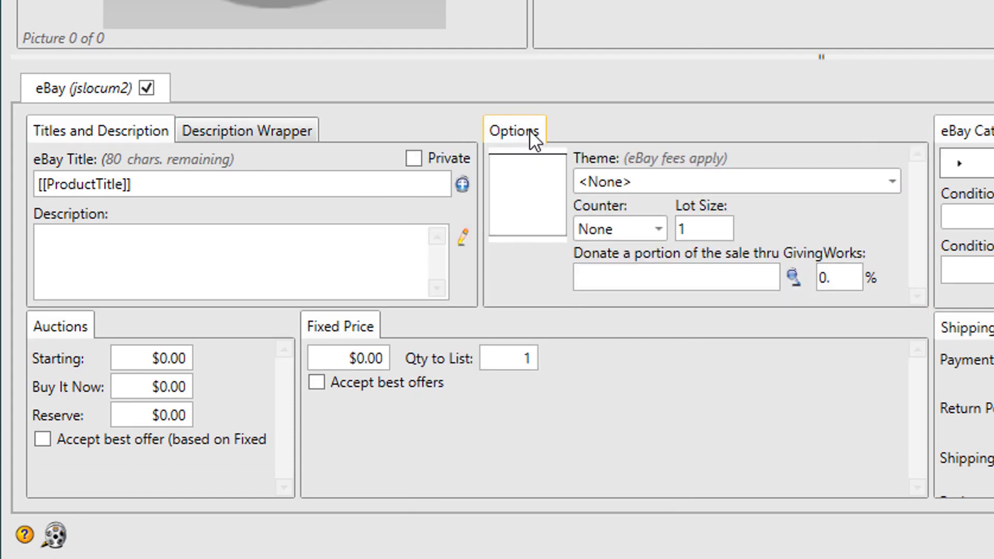
drag(470, 128, 475, 224)
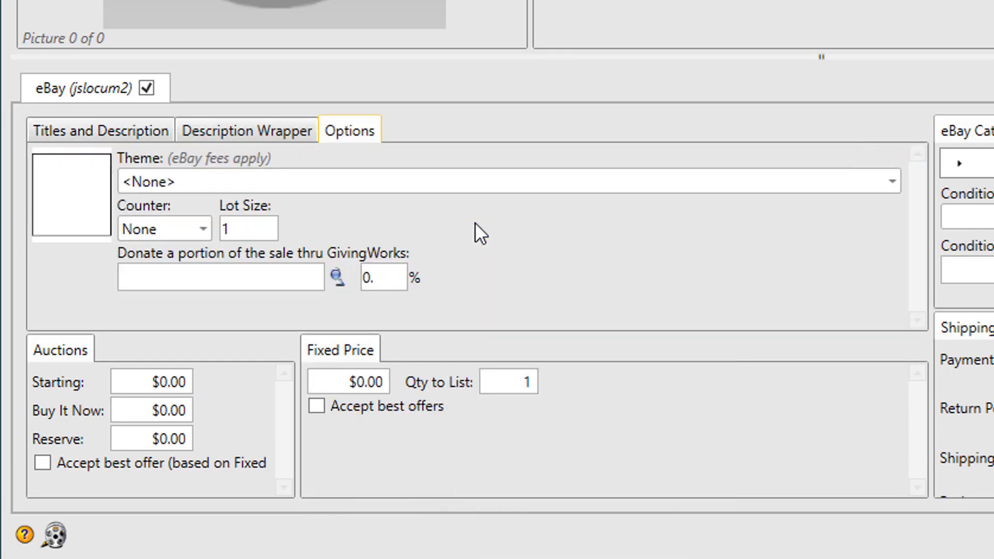
click(125, 133)
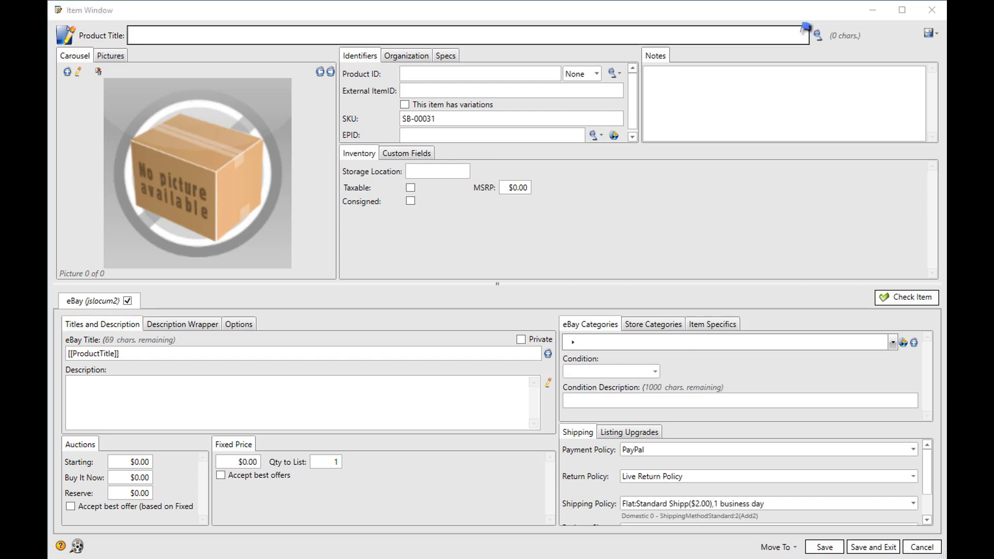
- Title the item 'Sauder Desk' and apply the brushed maple Sauder Computer Desk catalog match
click(196, 32)
text(Sauder Desk)
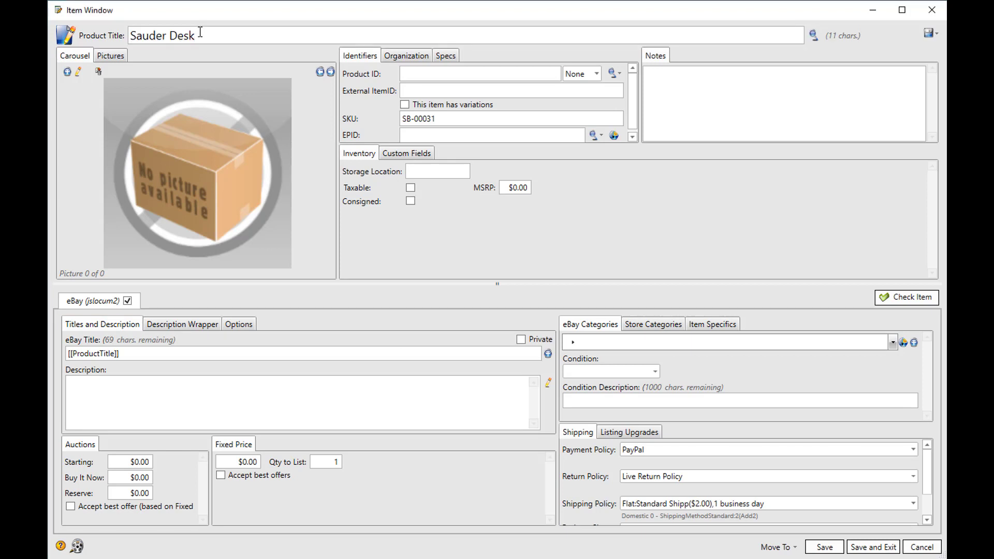
click(814, 36)
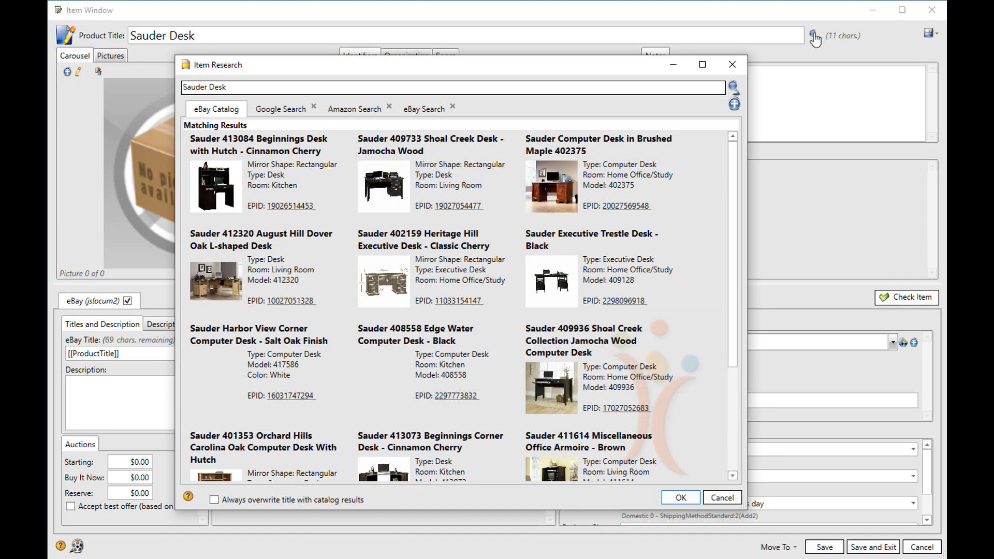
click(573, 185)
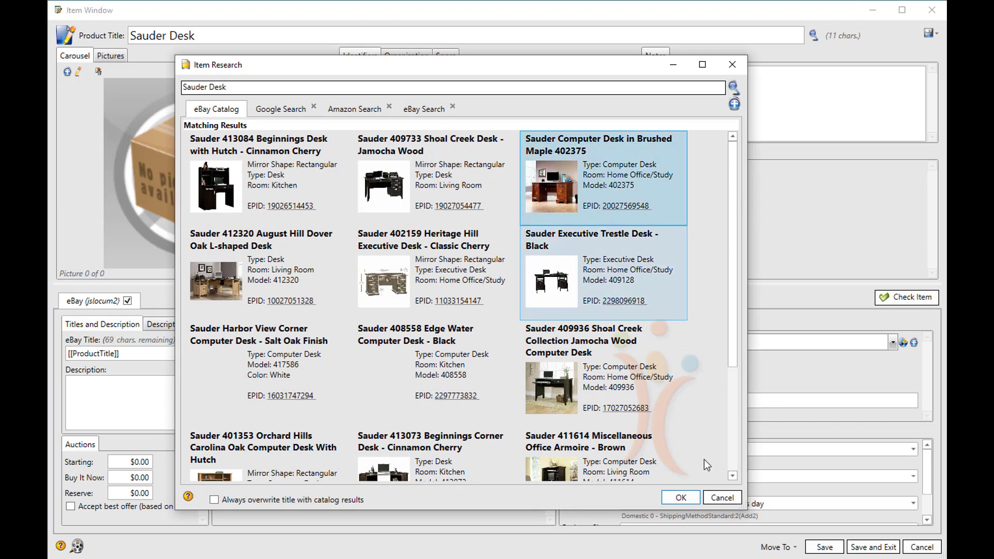
click(681, 499)
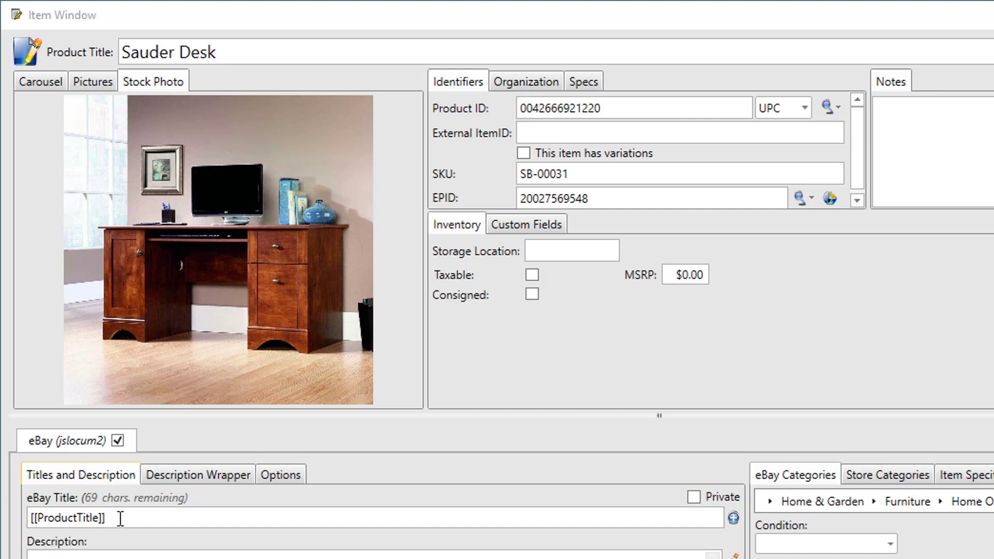
- Replace the [[ProductTitle]] placeholder in the eBay Title with 'Sauder Maple Desk'
click(120, 519)
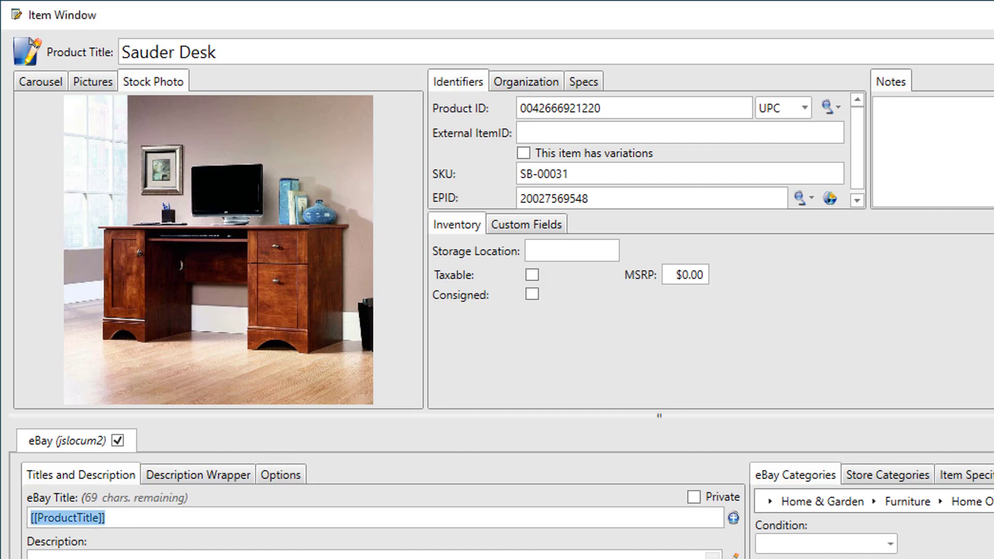
text(Sauder Ma)
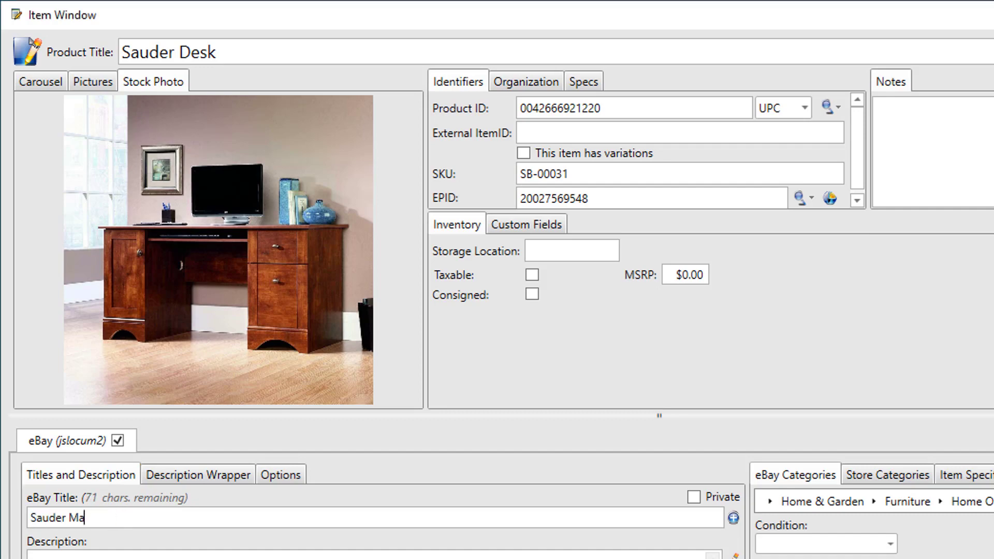
text(ple Desk)
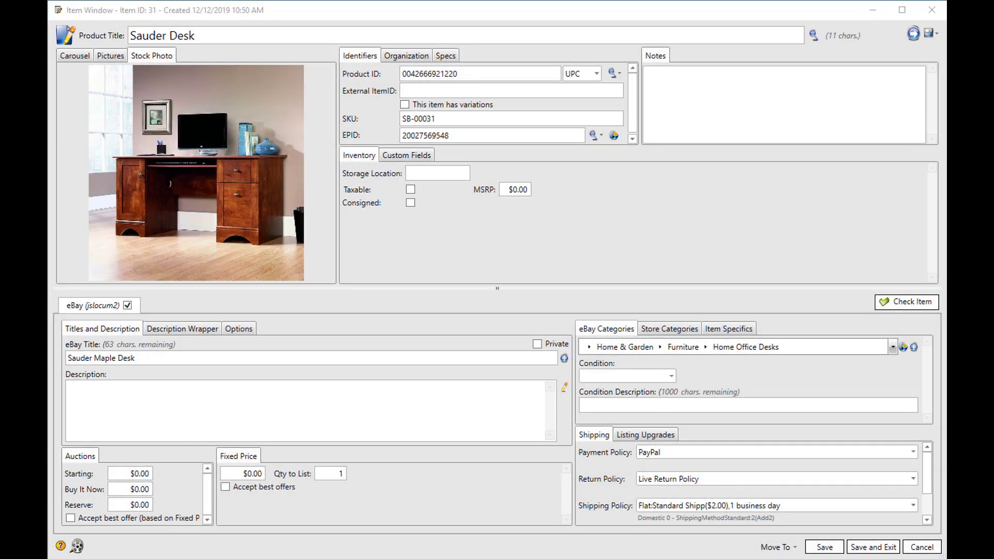
- Save the Sauder Desk item, open Magic 8 Ball, and page through its picture carousel
click(874, 547)
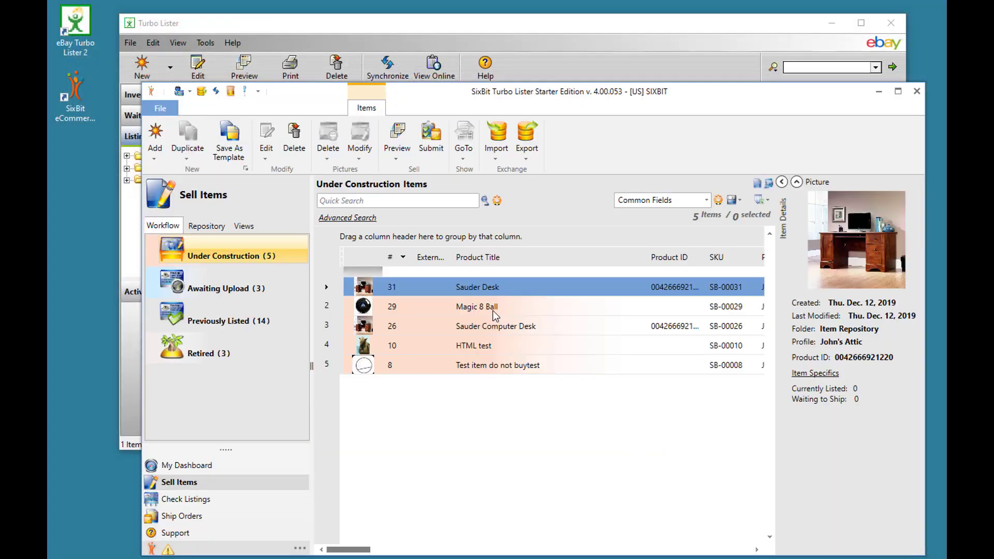
double_click(476, 307)
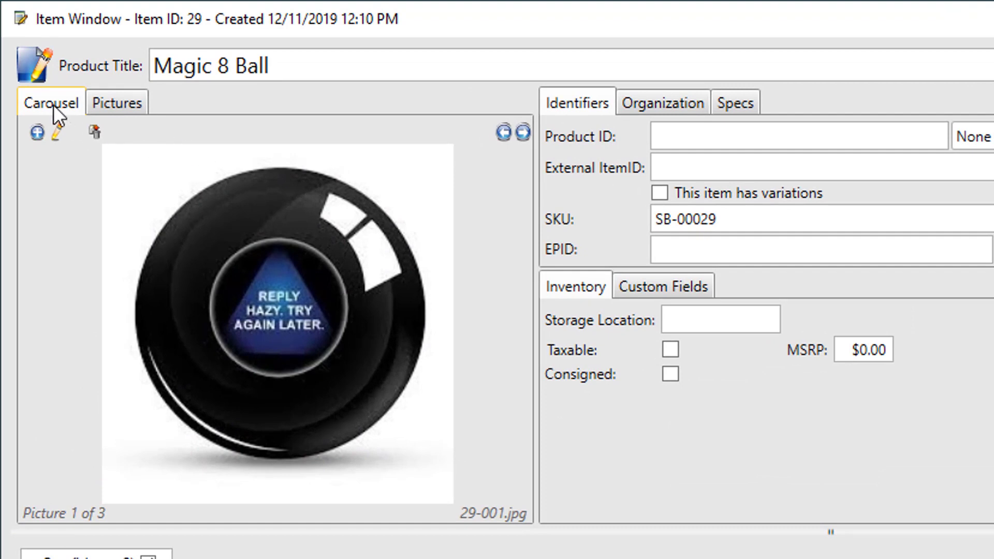
click(524, 134)
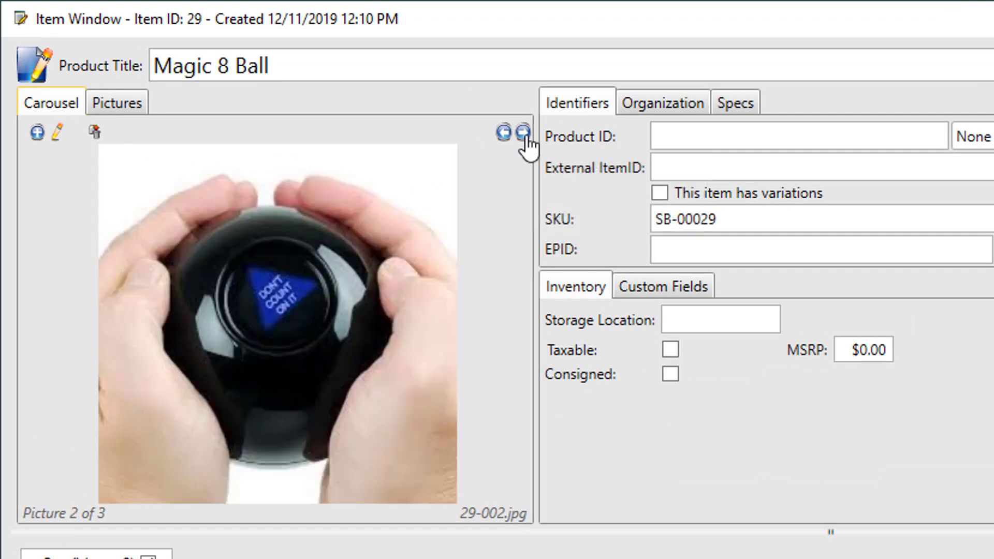
click(524, 133)
click(504, 133)
click(507, 136)
- List Magic 8 Ball's three pictures, toggling between file-name and thumbnail views
click(125, 101)
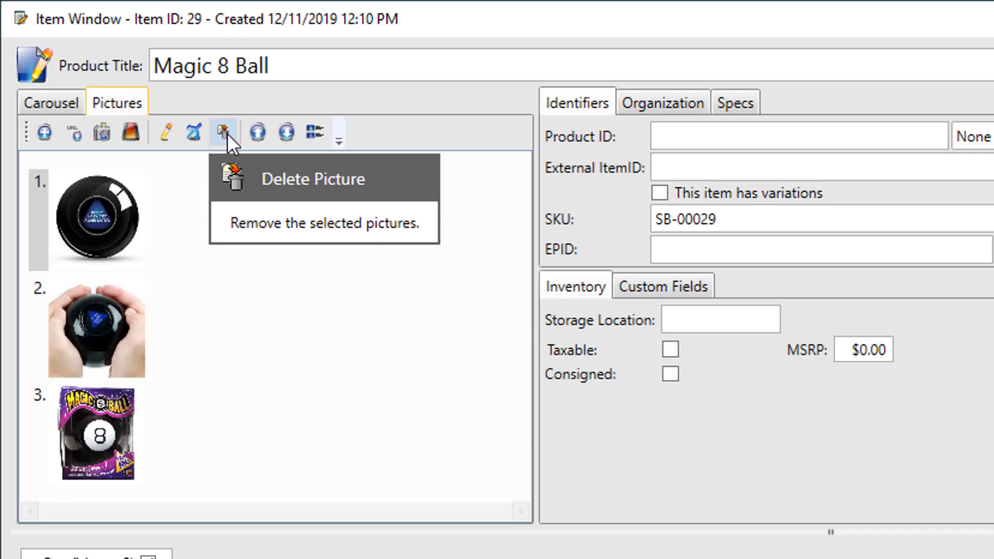
click(315, 132)
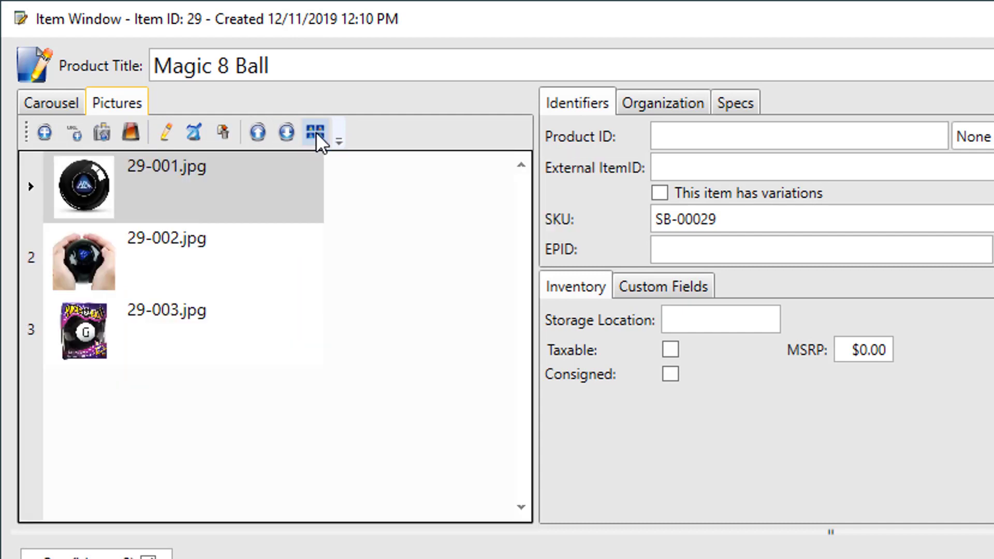
click(315, 133)
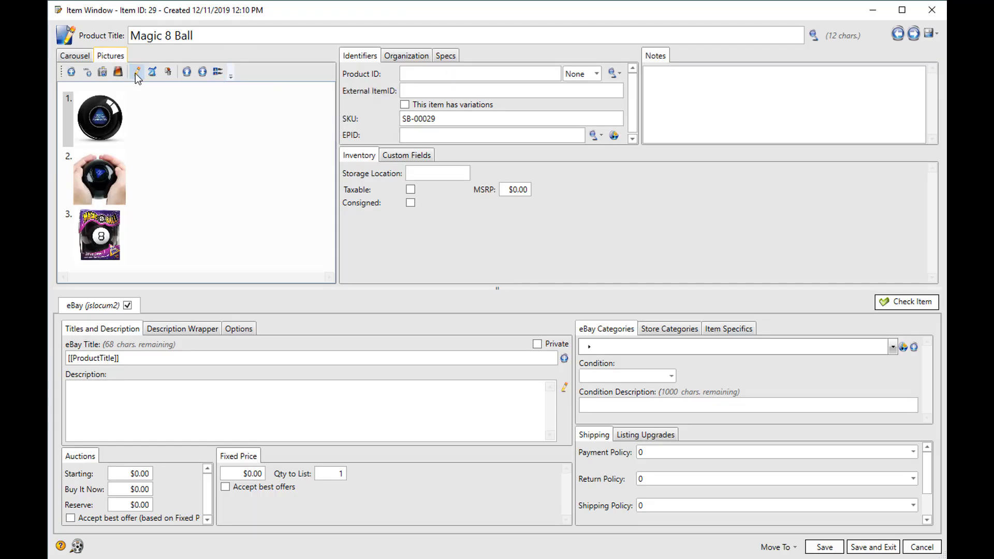
click(135, 73)
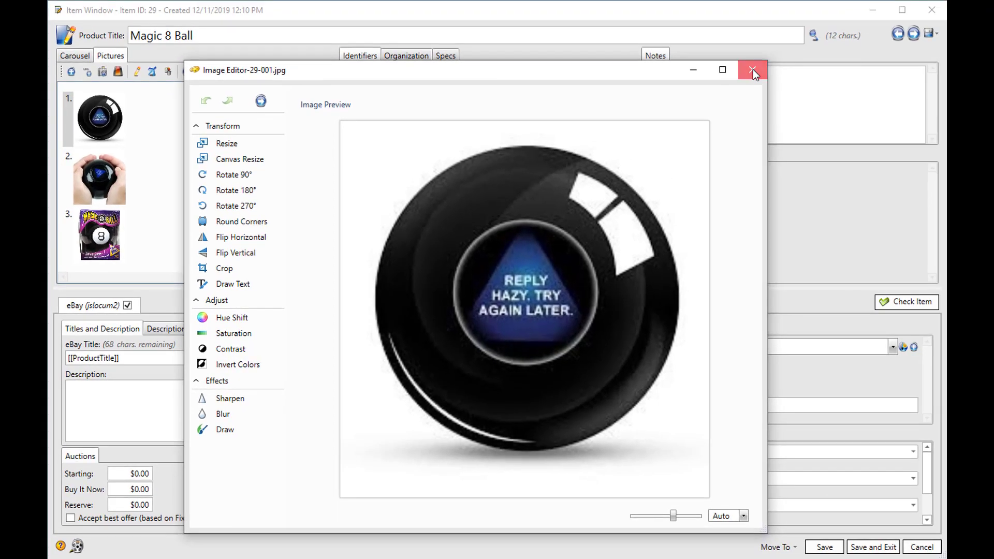
click(819, 21)
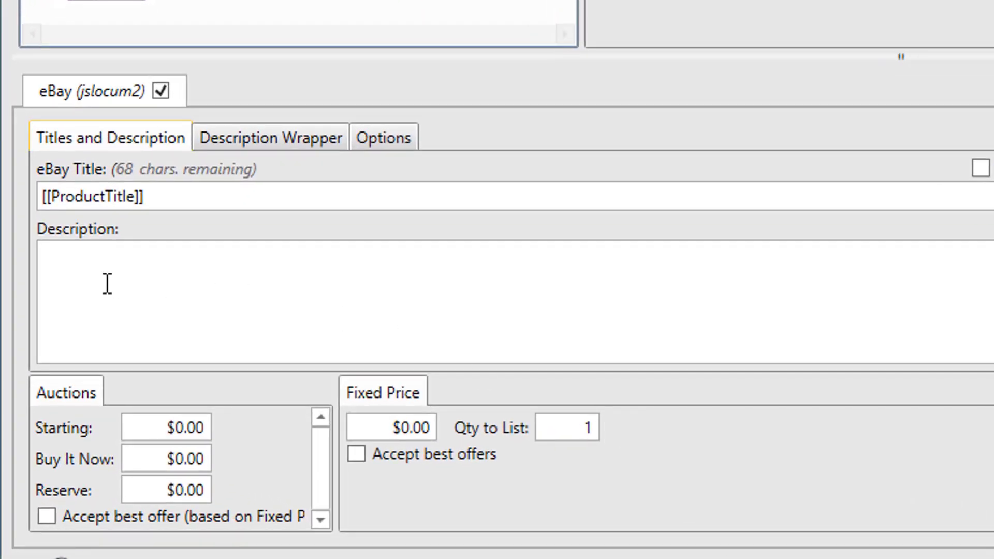
click(256, 145)
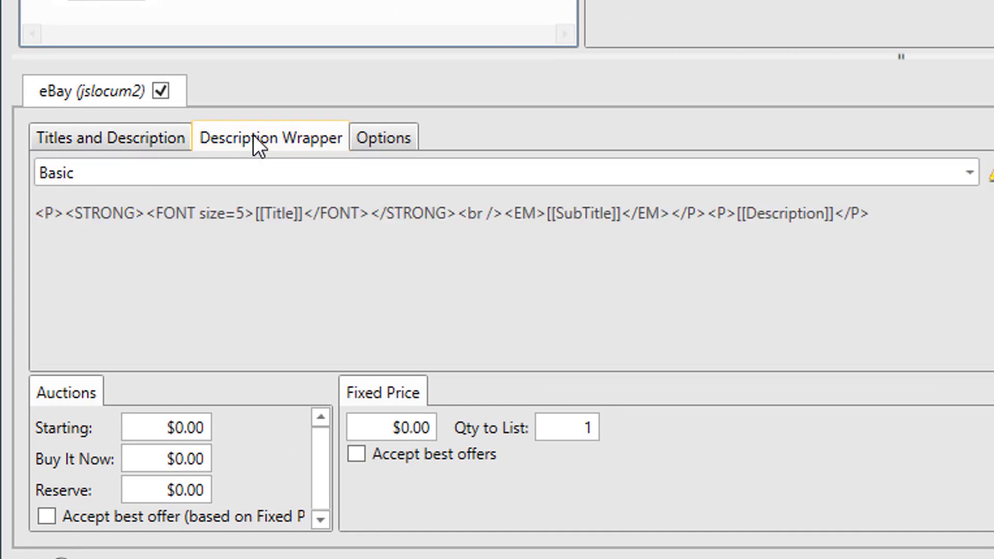
click(104, 138)
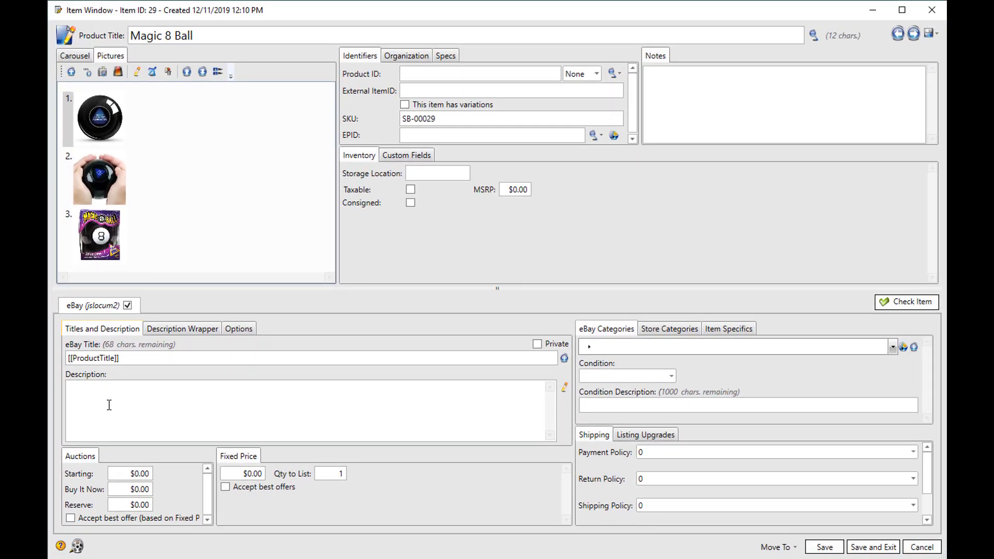
- Save the Magic 8 Ball item and duplicate the Sauder Computer Desk listing as item 32
click(873, 547)
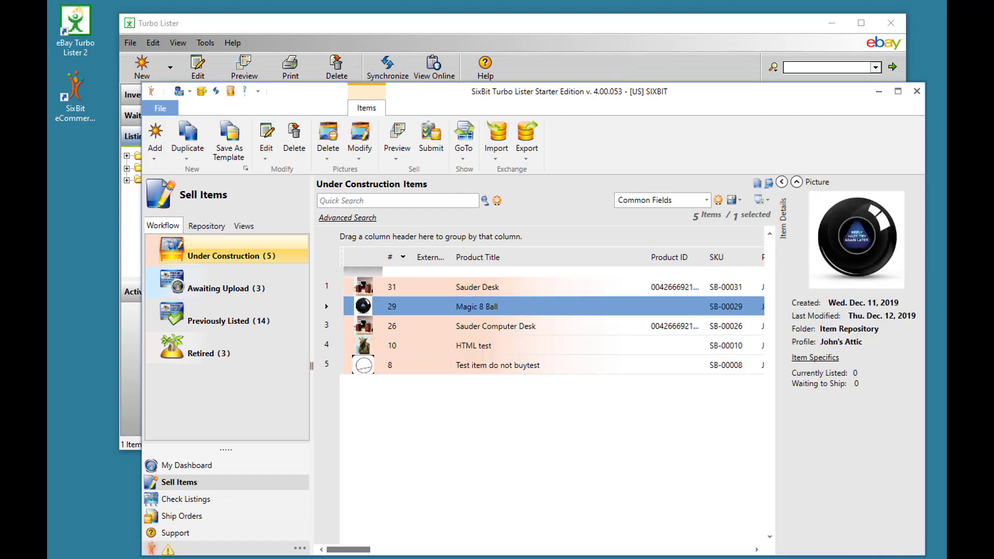
click(483, 328)
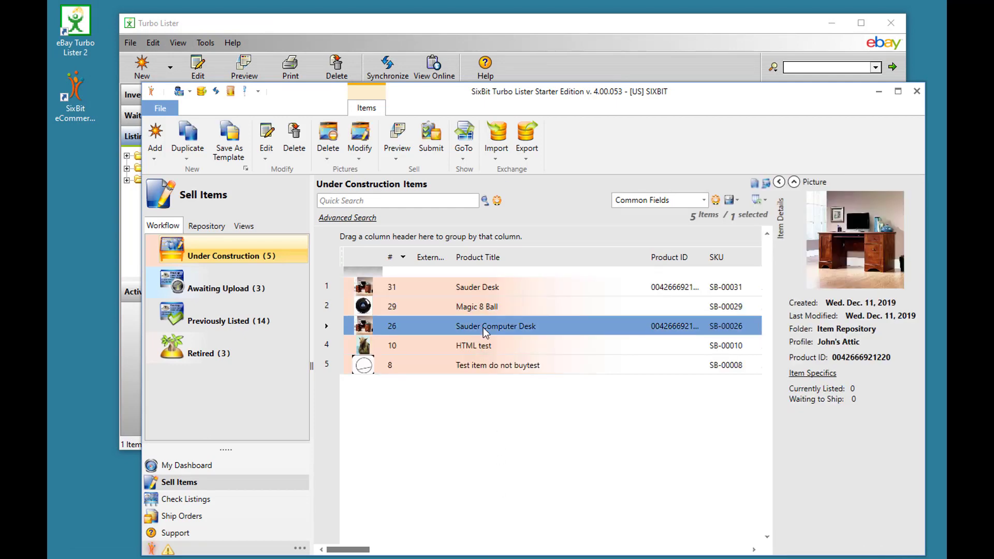
click(194, 135)
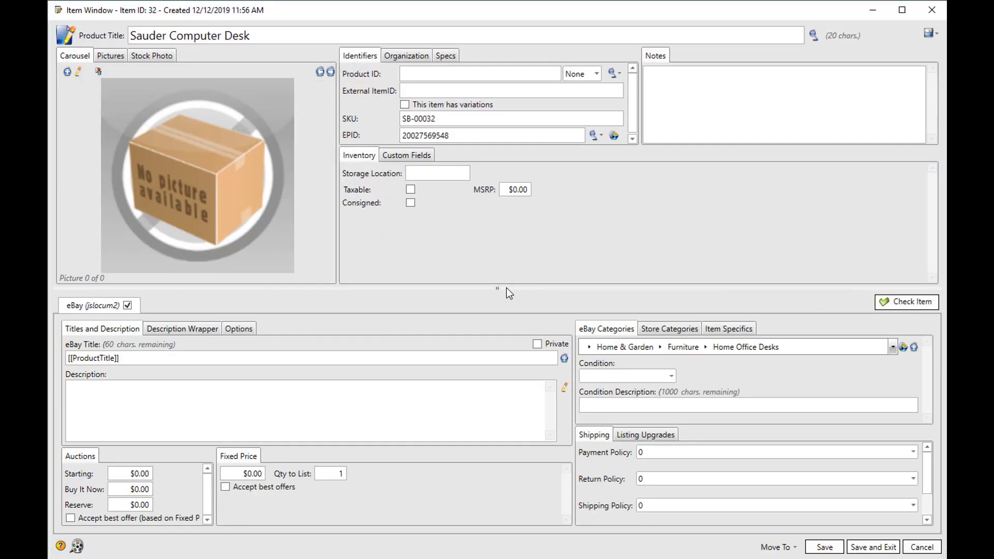
- Close the desk item and save Magic 8 Ball as an item template named 'Toys'
click(873, 548)
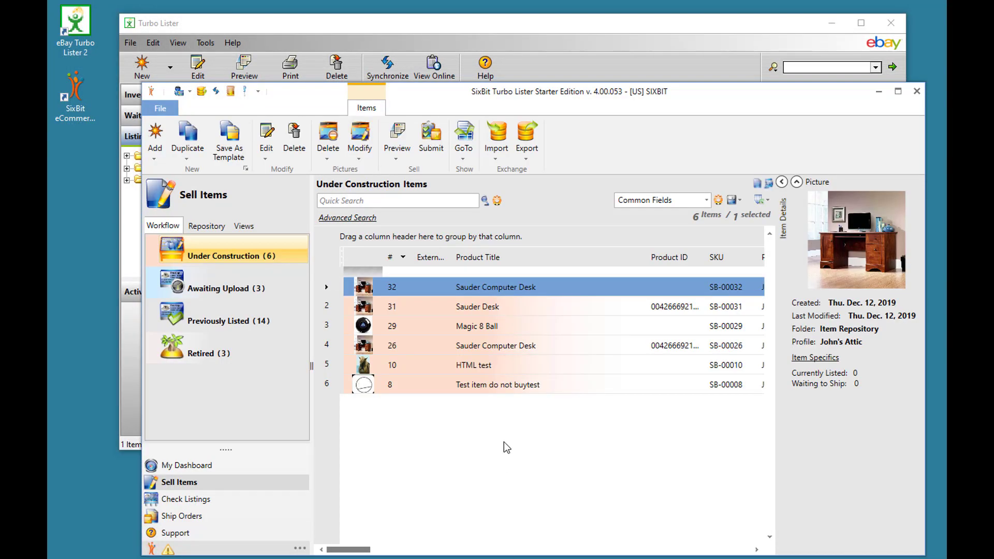
click(488, 326)
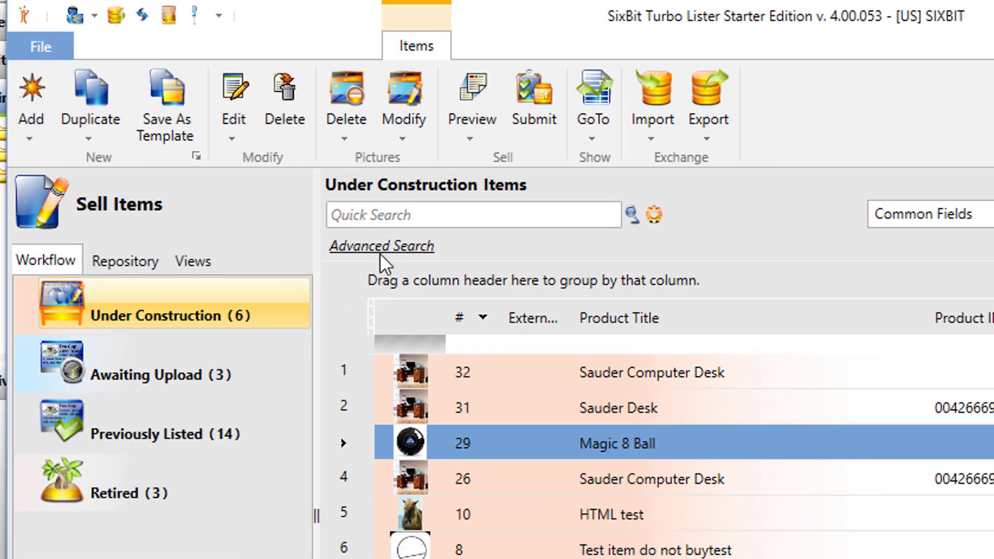
click(168, 93)
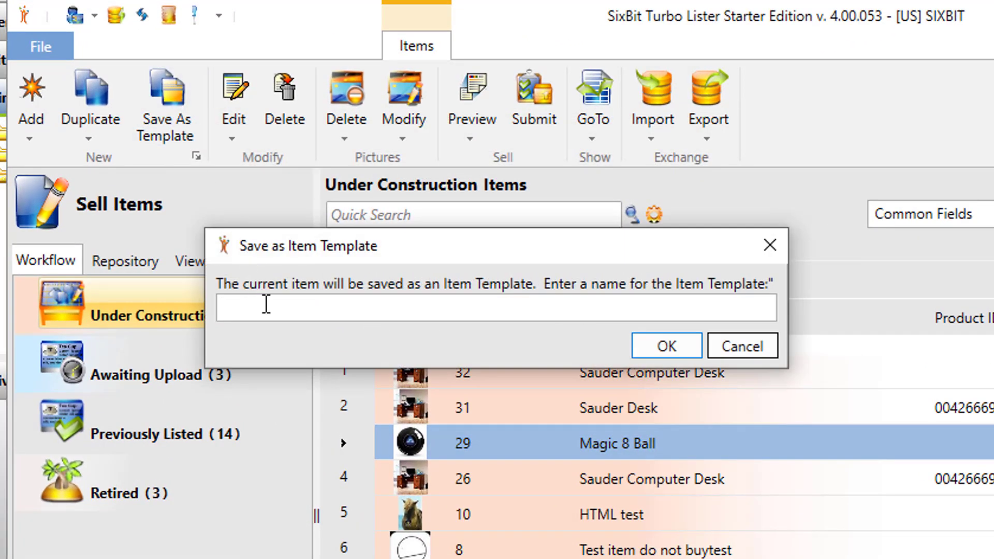
text(Toys)
click(691, 340)
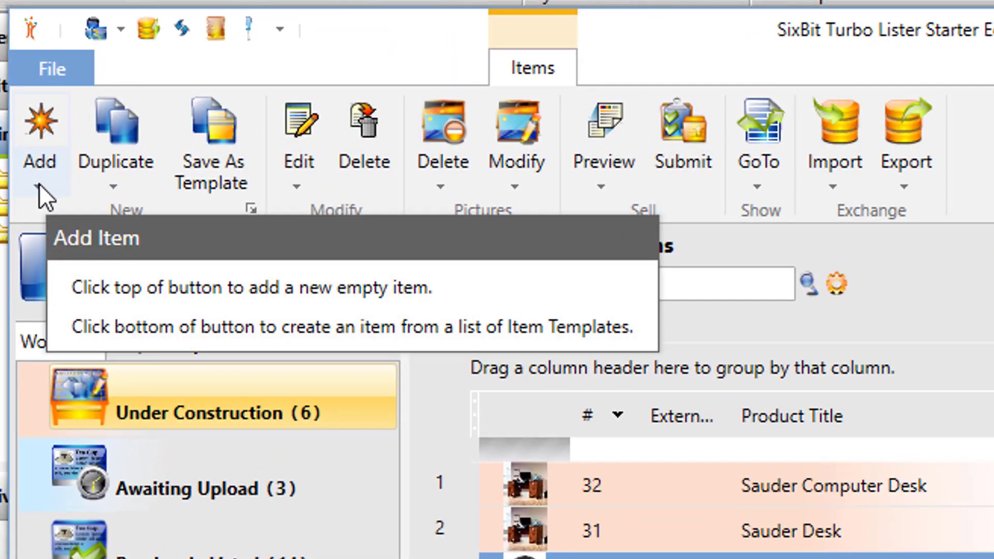
- Add a new item from the Toys template and save it as item 34
click(154, 157)
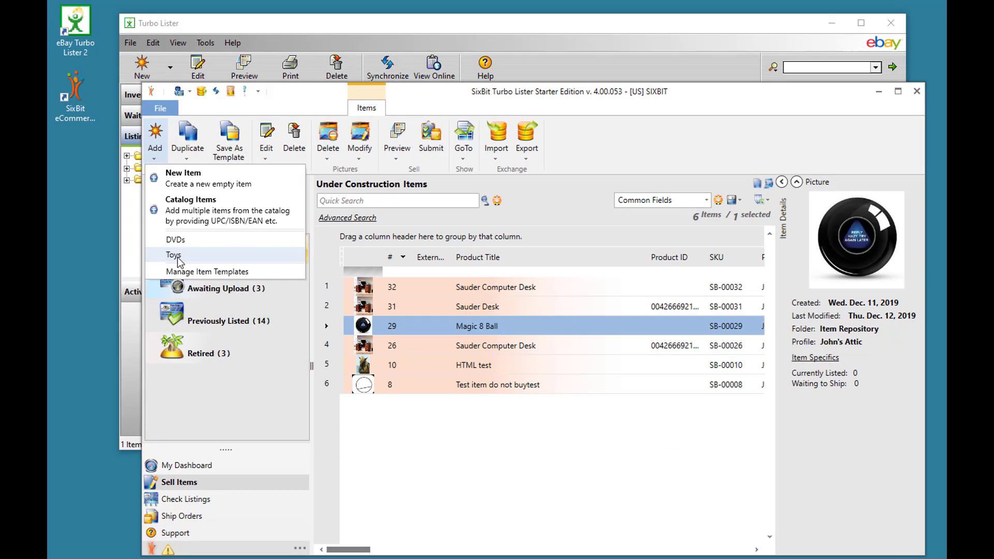
click(156, 303)
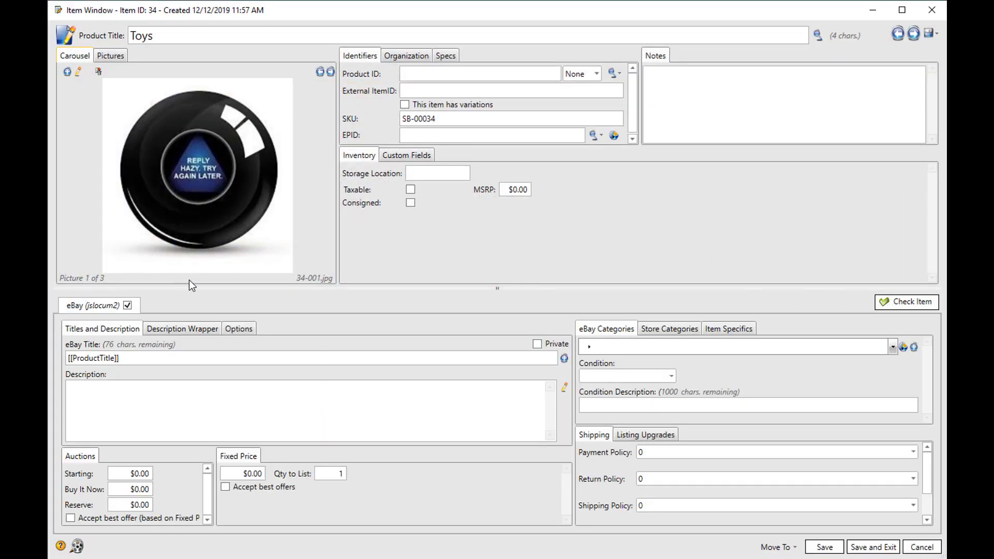
click(886, 548)
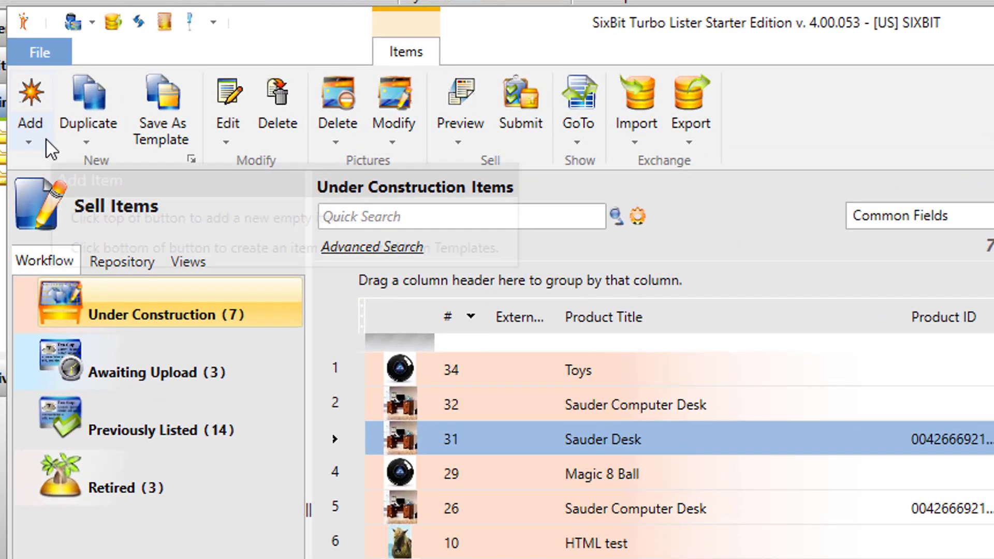
- Open the item template manager and close it again
click(46, 139)
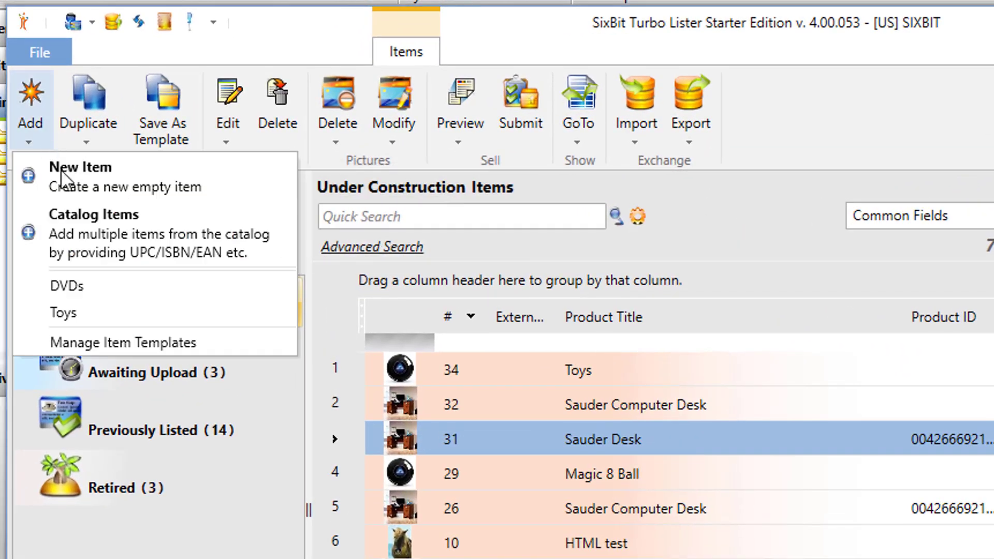
click(110, 342)
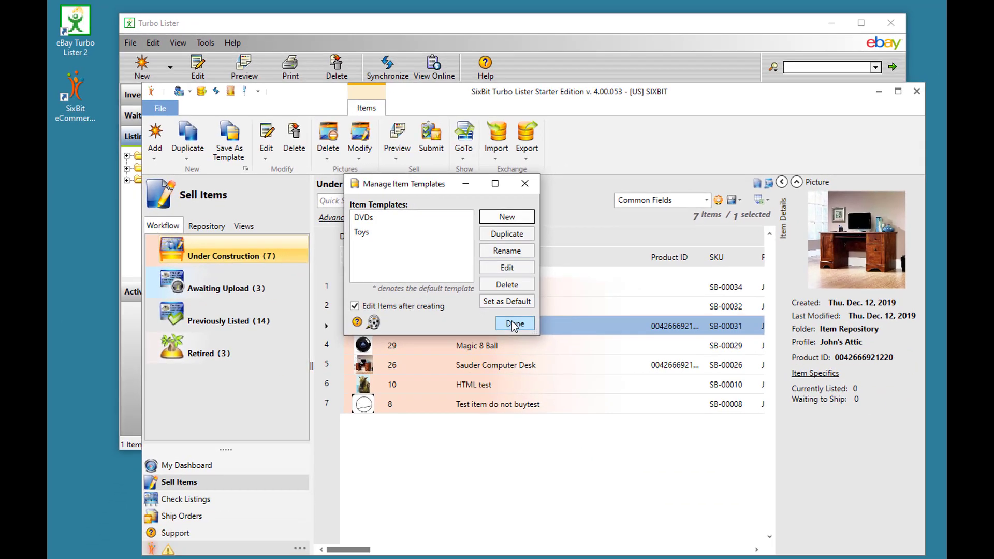
click(514, 325)
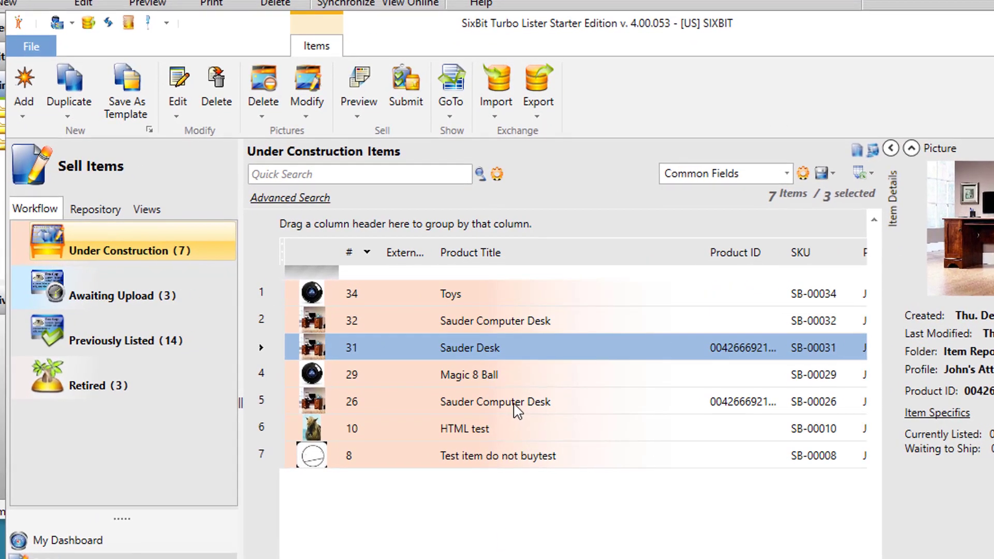
- Submit Sauder Desk, Magic 8 Ball and Sauder Computer Desk (SB-00031, SB-00029, SB-00026) as scheduled eBay listings
shift+click(510, 366)
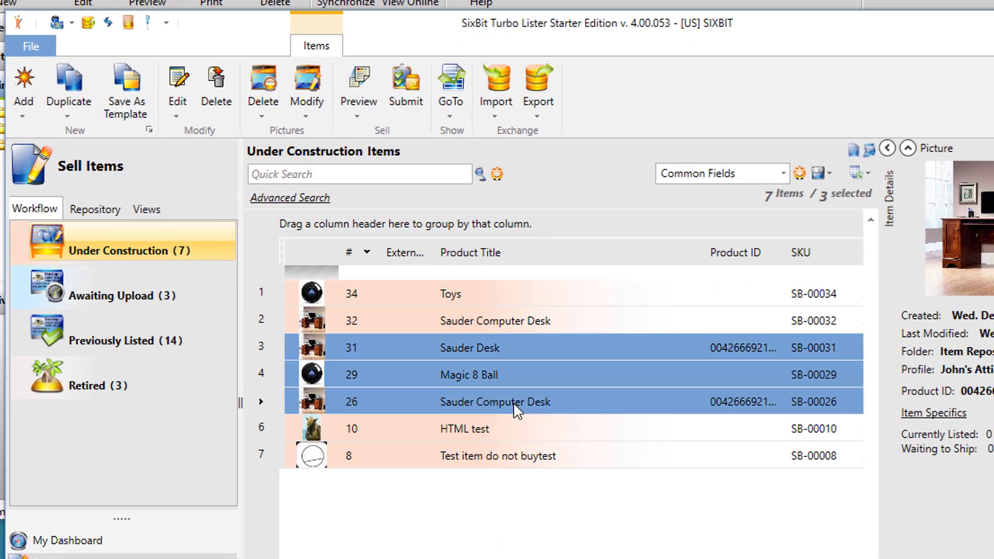
click(405, 97)
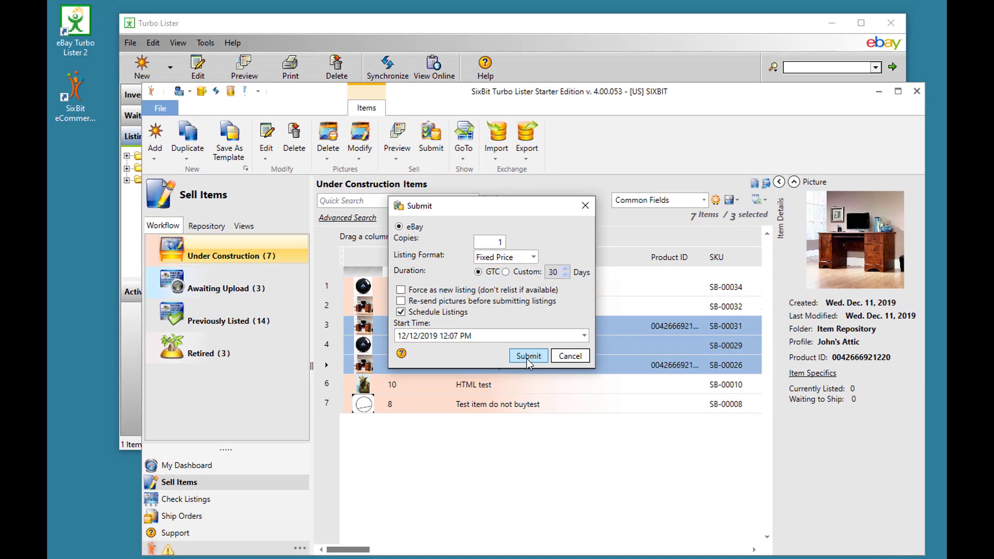
click(527, 357)
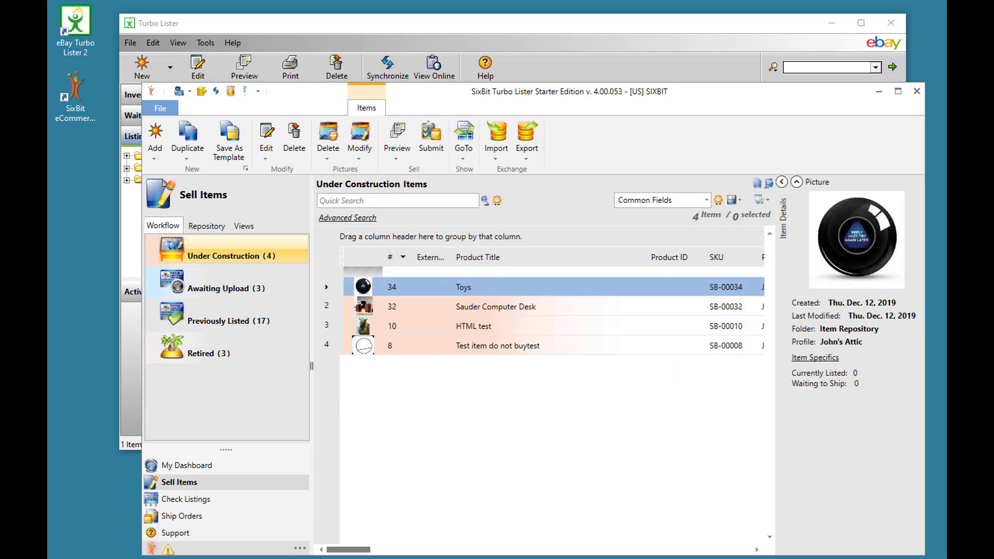
- Show Previously Listed, glance at the Repository tab, return to Workflow, and select Merge Test Item 1
click(230, 330)
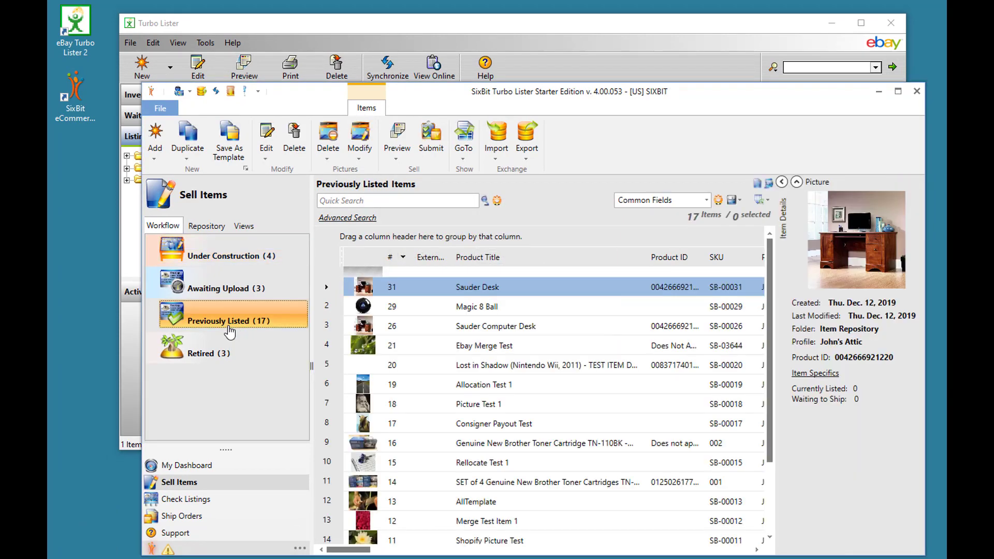
click(205, 228)
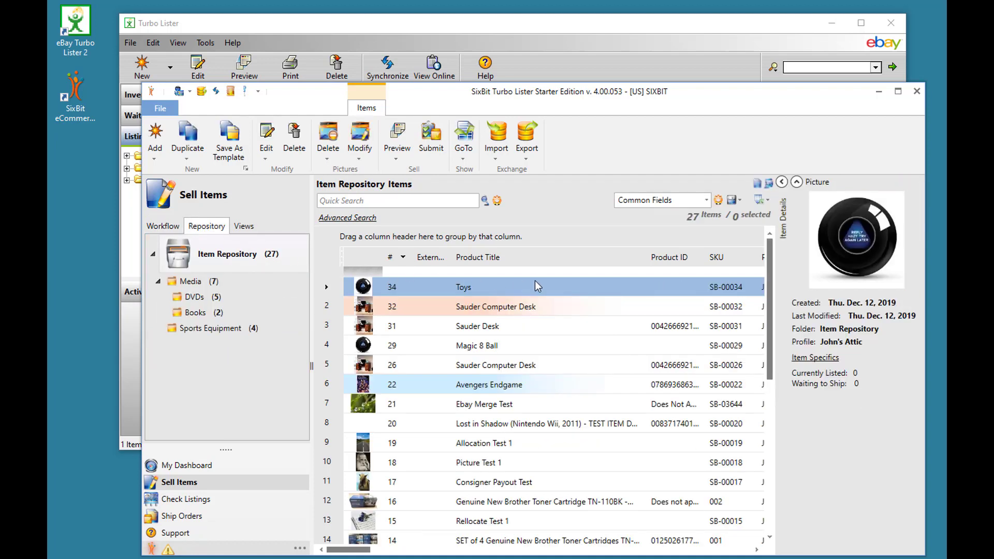
click(171, 229)
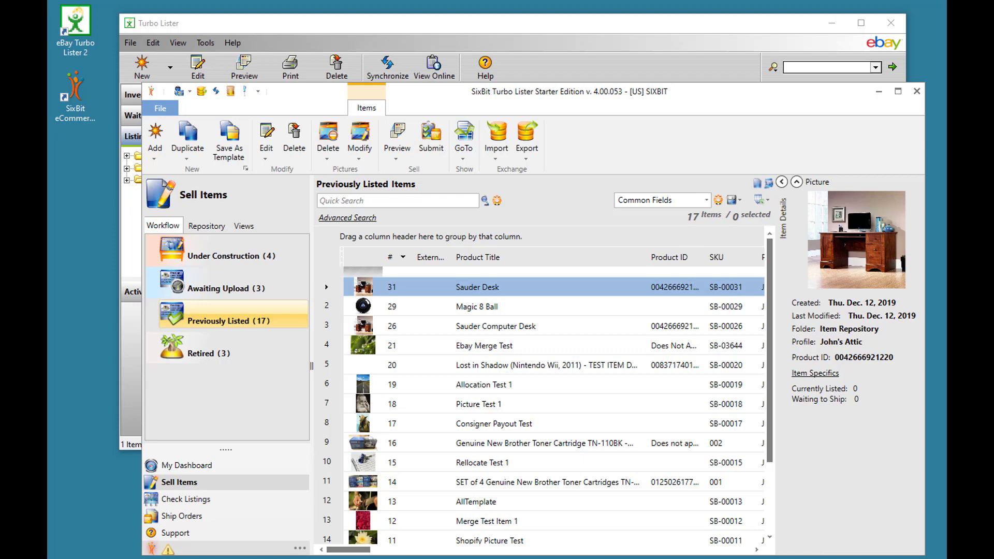
click(487, 521)
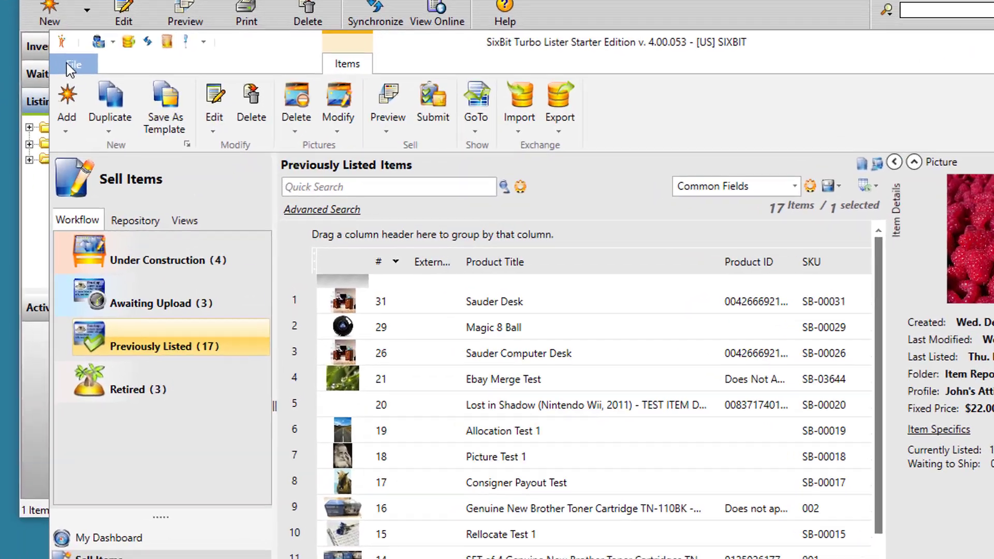
click(154, 107)
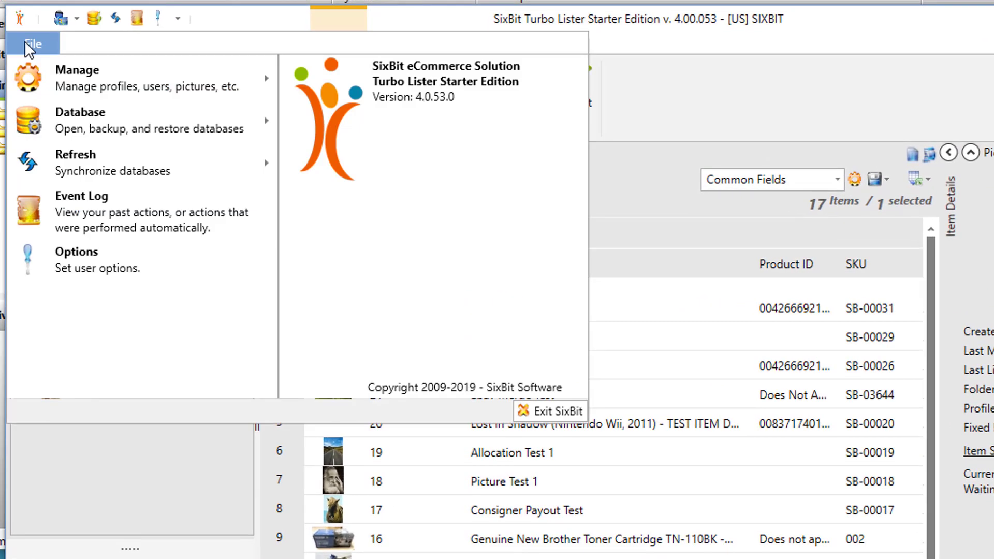
click(94, 263)
click(142, 275)
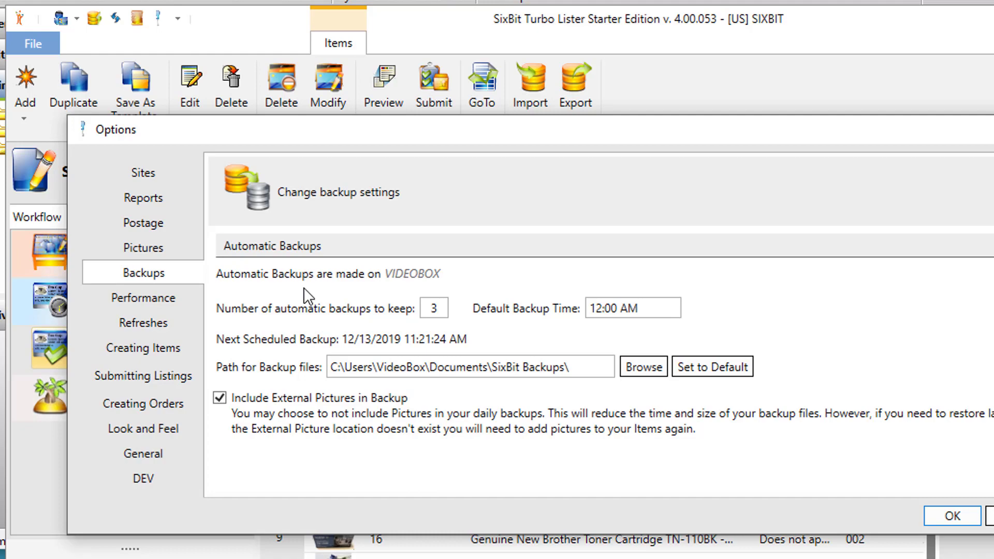
click(952, 516)
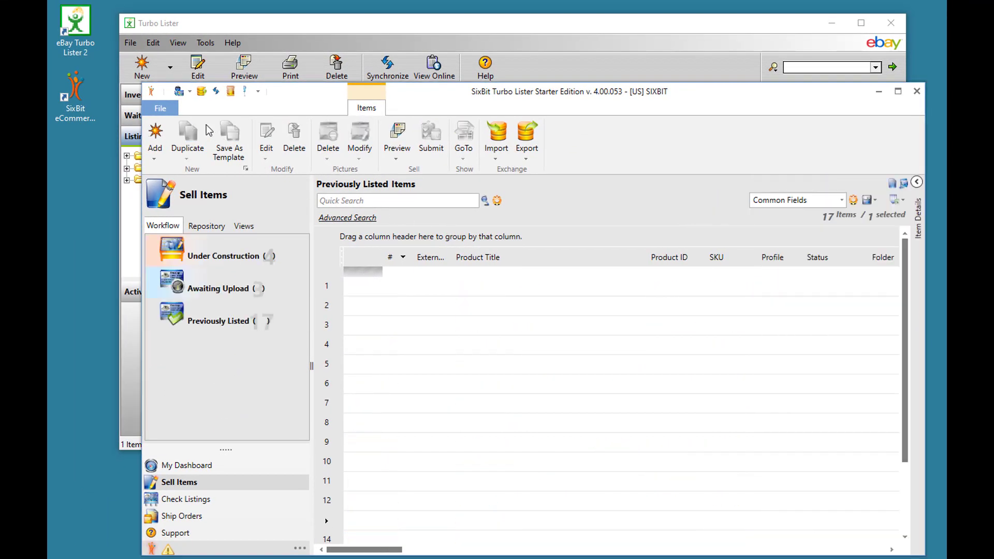
- Run Backup Database from the File menu's Database submenu to back up the SixBit data now
click(160, 110)
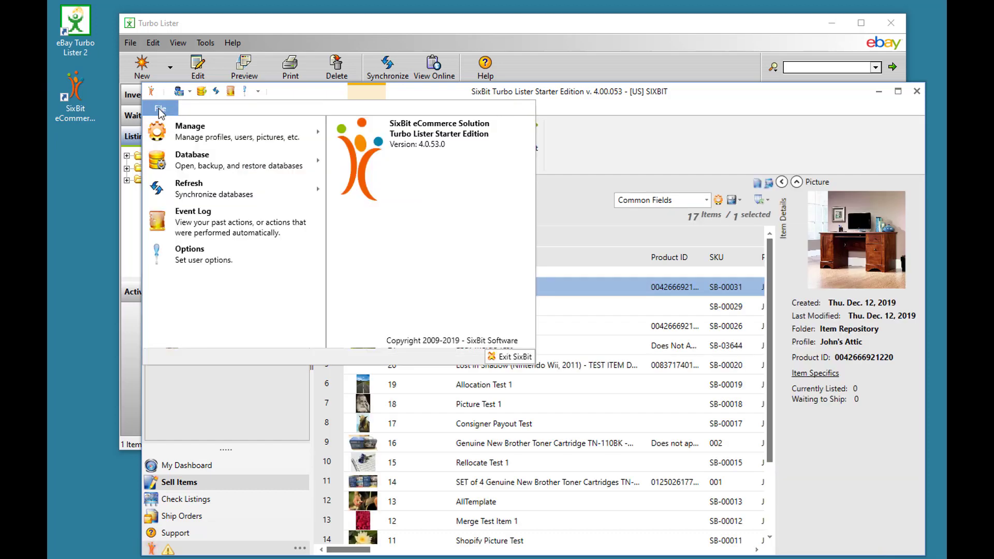
mouse_move(262, 166)
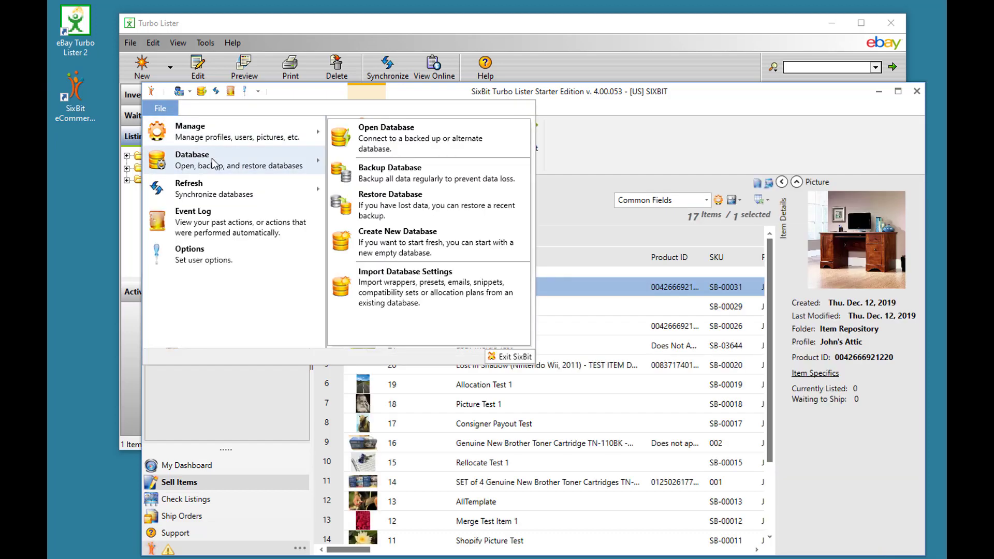
click(387, 173)
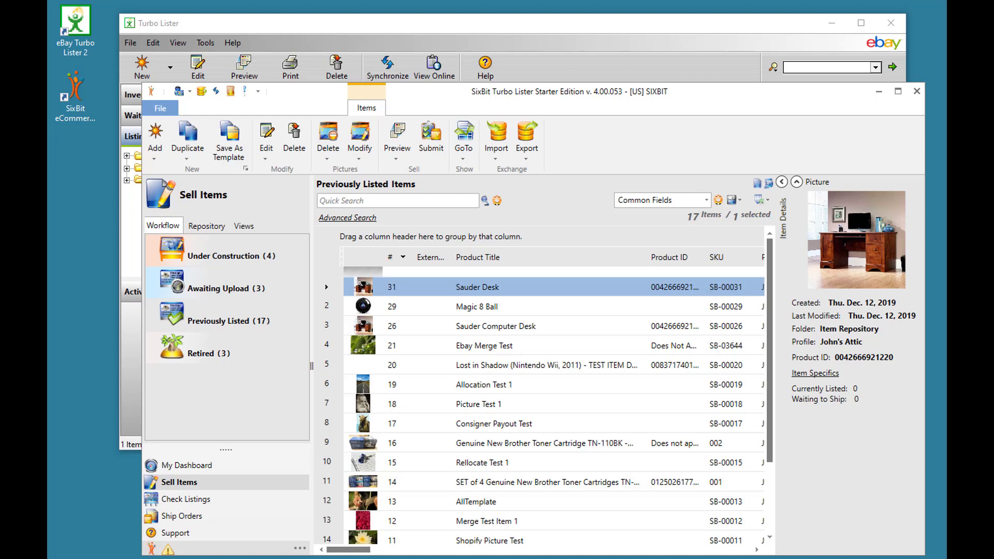
click(387, 26)
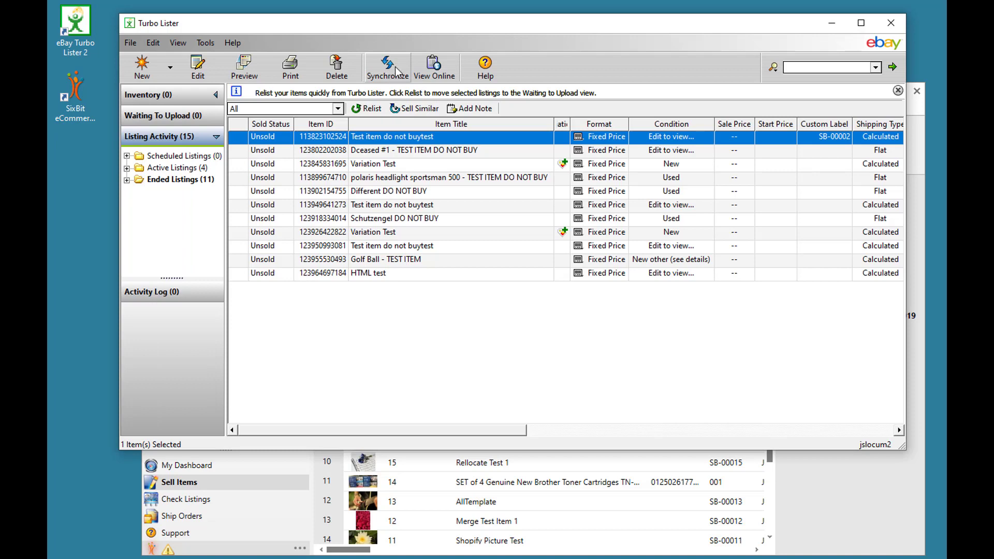
click(802, 497)
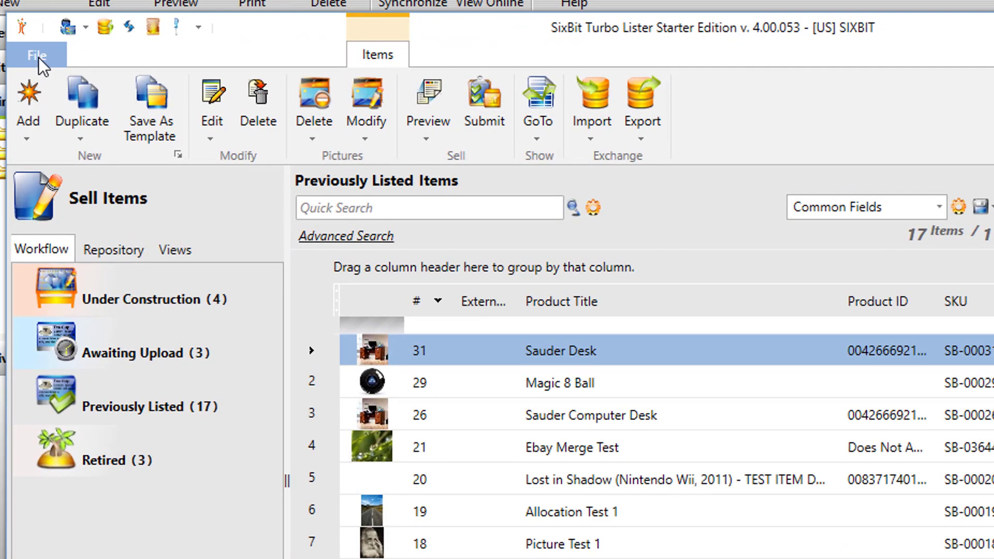
- Dismiss the File backstage menu to return to the 17 Previously Listed items
click(164, 113)
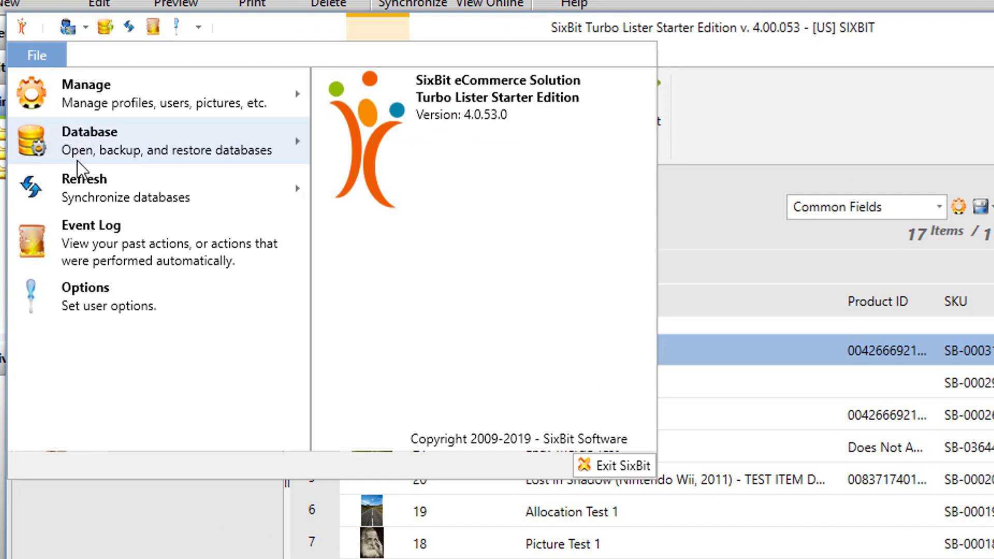
mouse_move(80, 187)
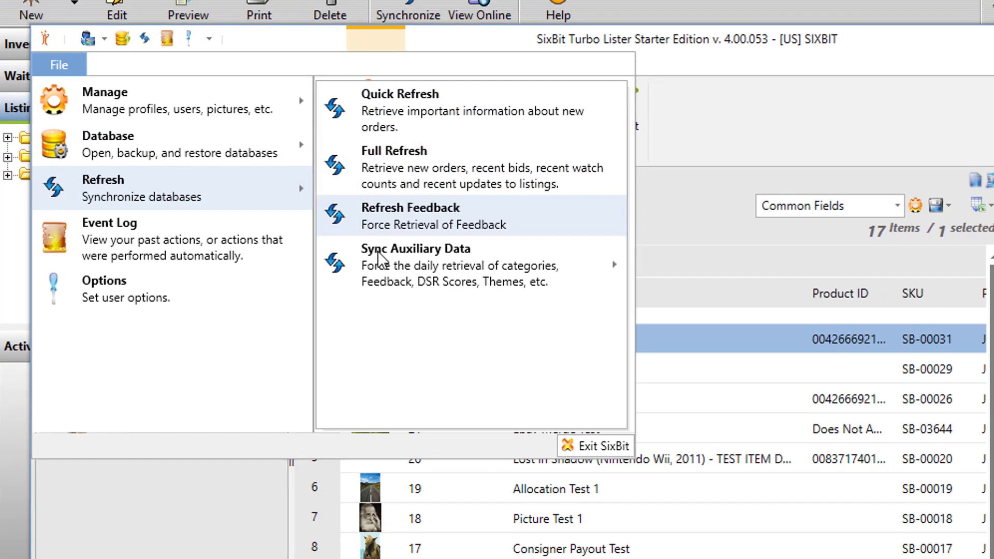
mouse_move(414, 270)
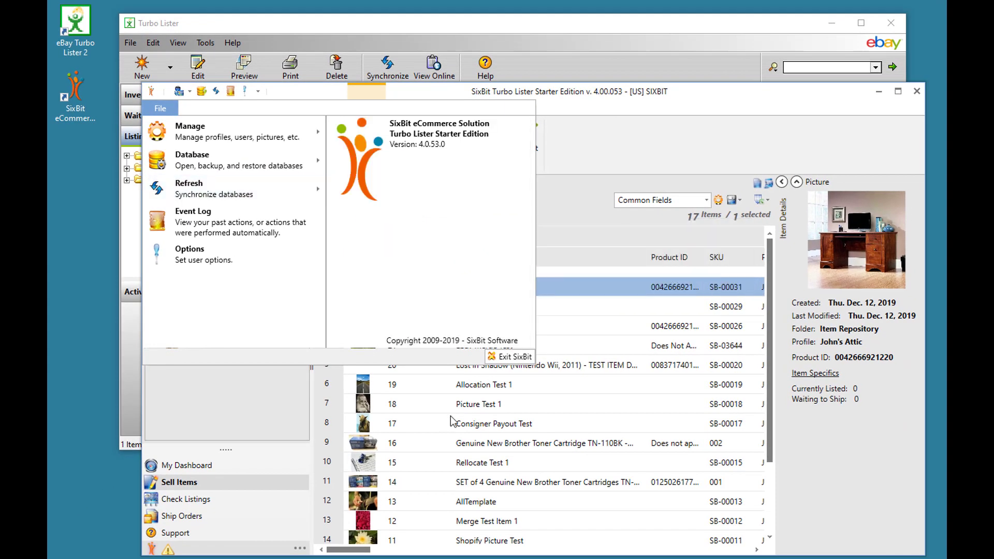
click(452, 421)
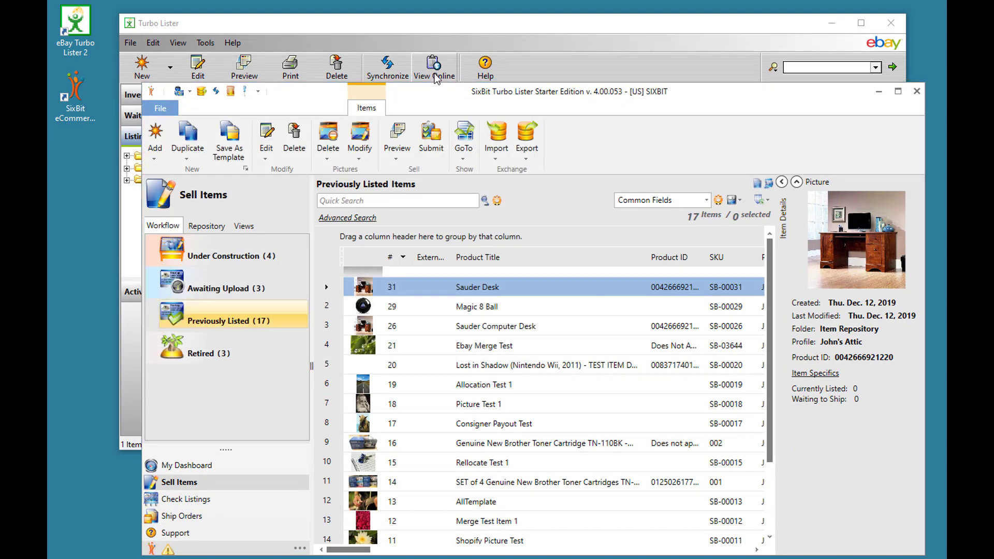
- Switch to Check Listings and view the Ebay Merge Test listing's eBay page, then close it
click(203, 501)
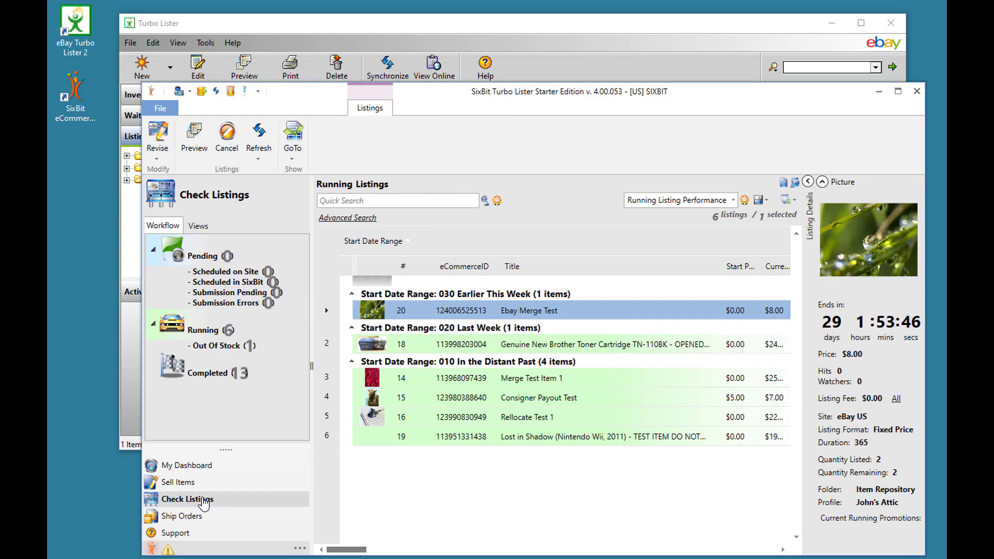
double_click(458, 312)
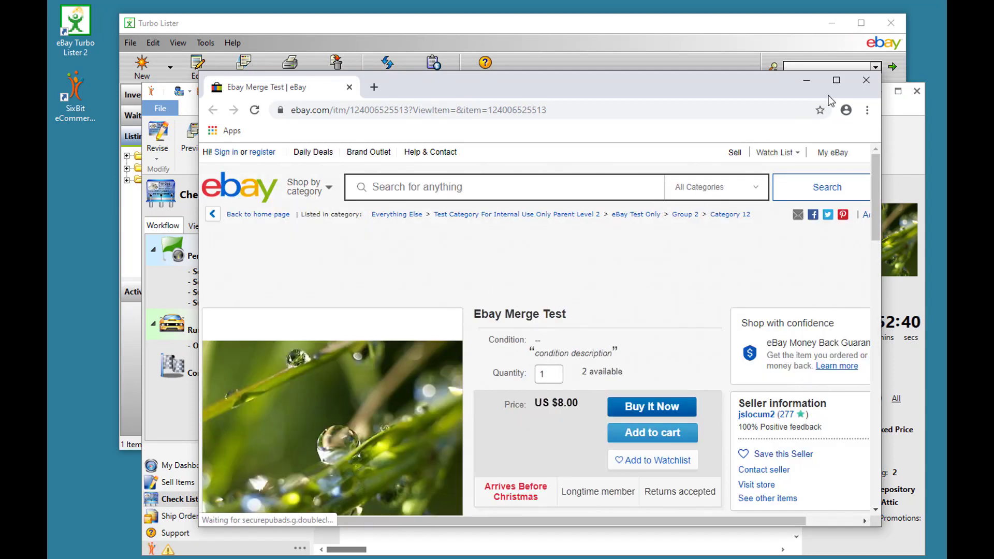
click(866, 79)
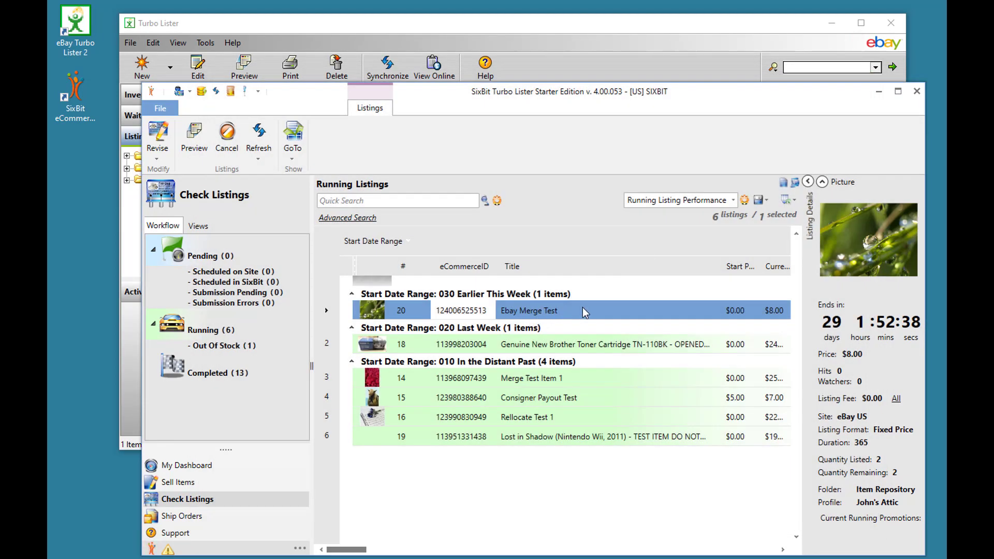
- Show the same listing on eBay through GoTo > Show the eCommerce Listing, then close the browser
click(293, 158)
click(348, 182)
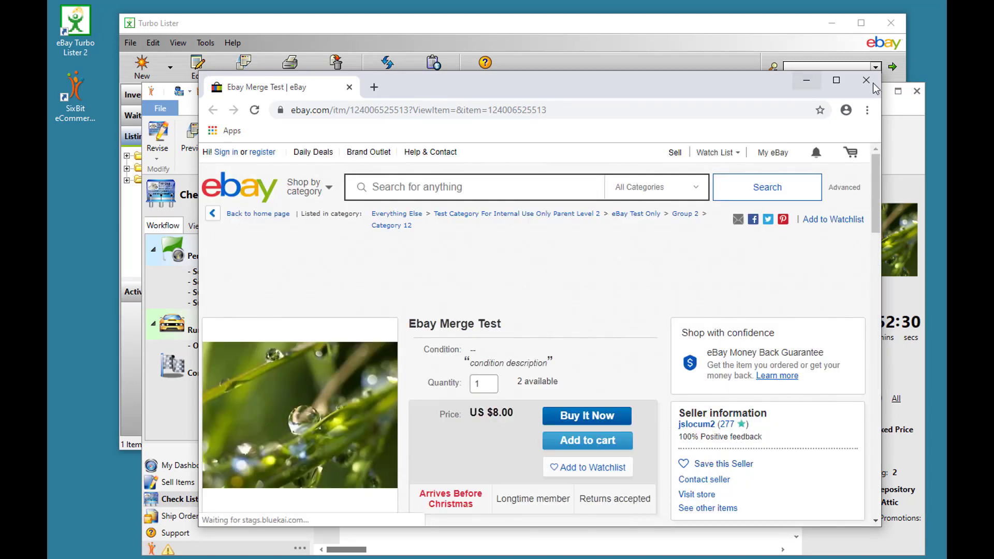
click(866, 80)
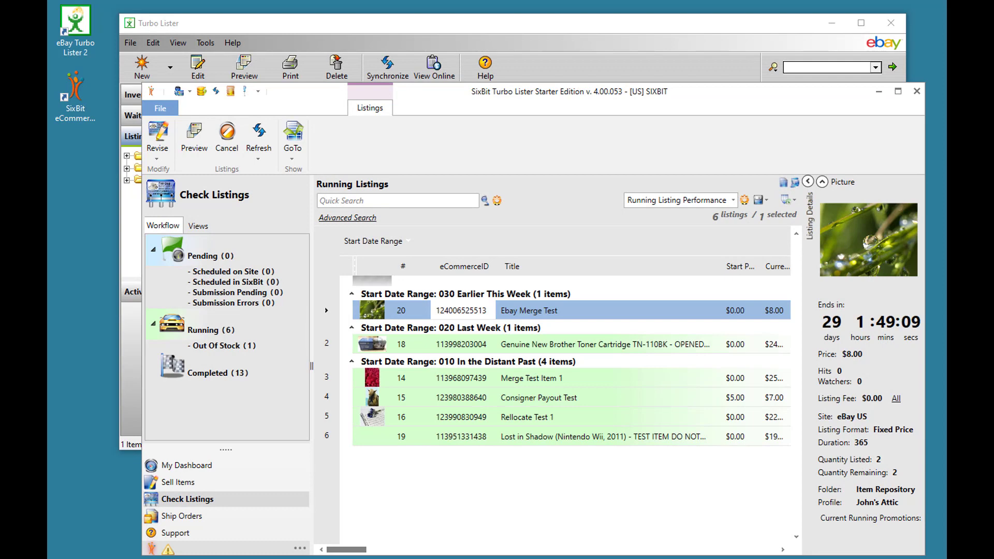
- Review the User Activity entries in File > Event Log, then close it with Done
click(160, 110)
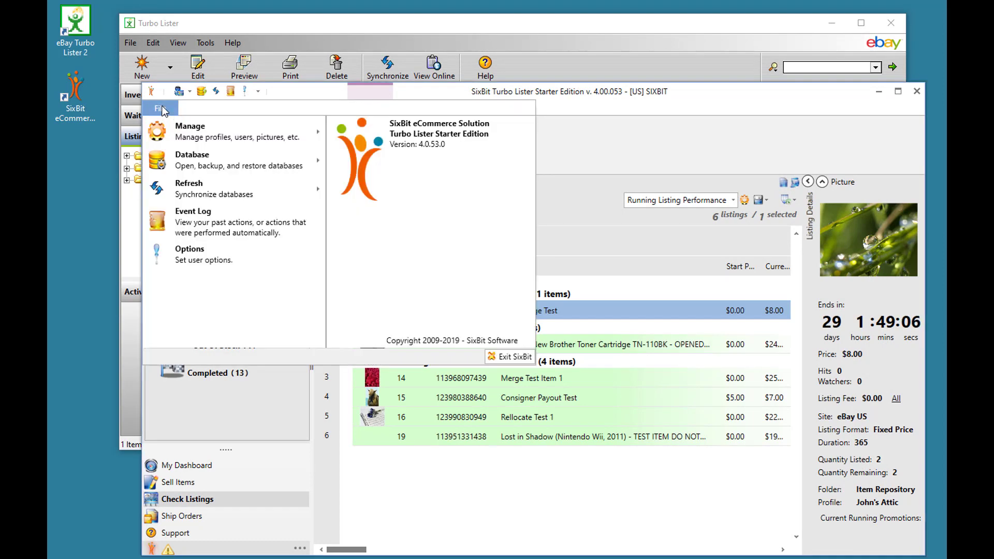
click(178, 224)
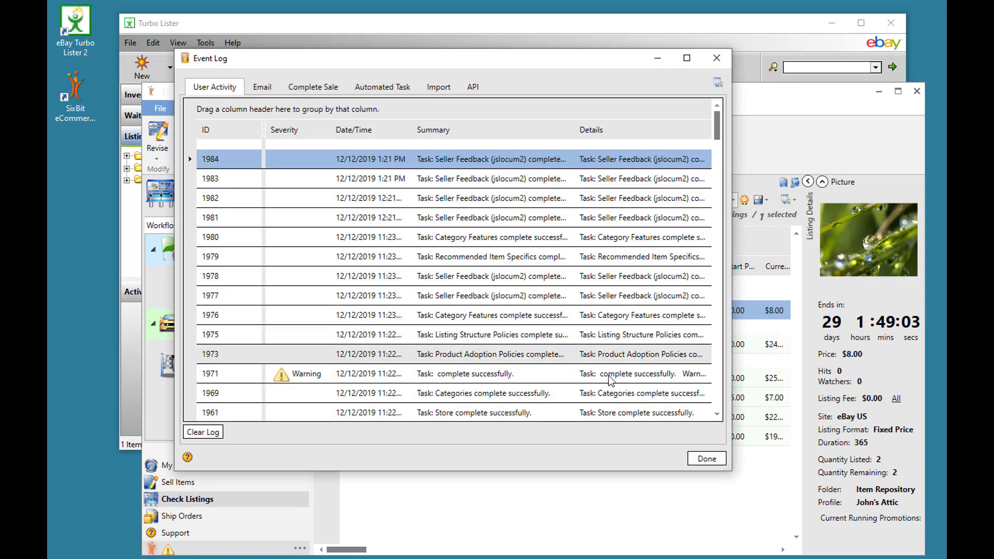
click(707, 459)
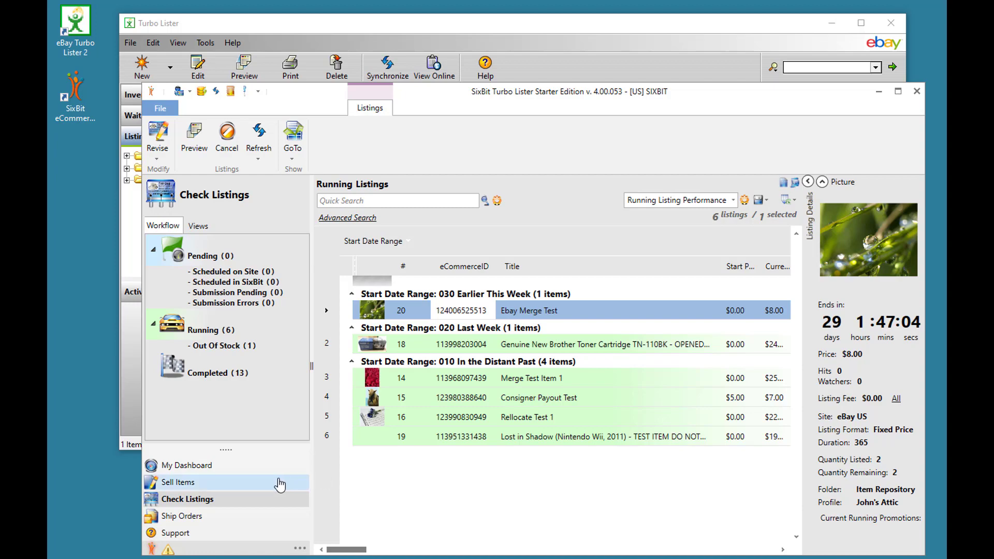
click(261, 483)
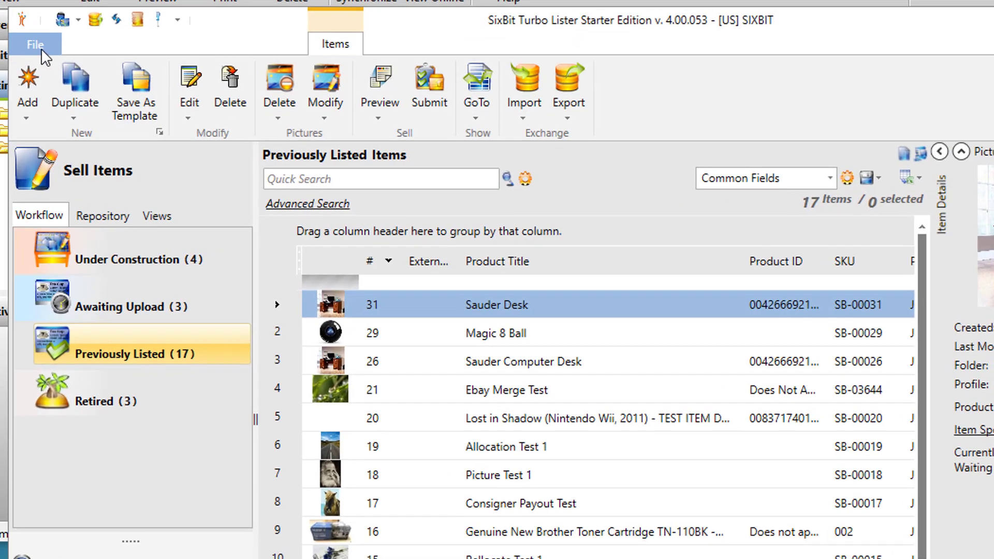
click(160, 108)
mouse_move(104, 84)
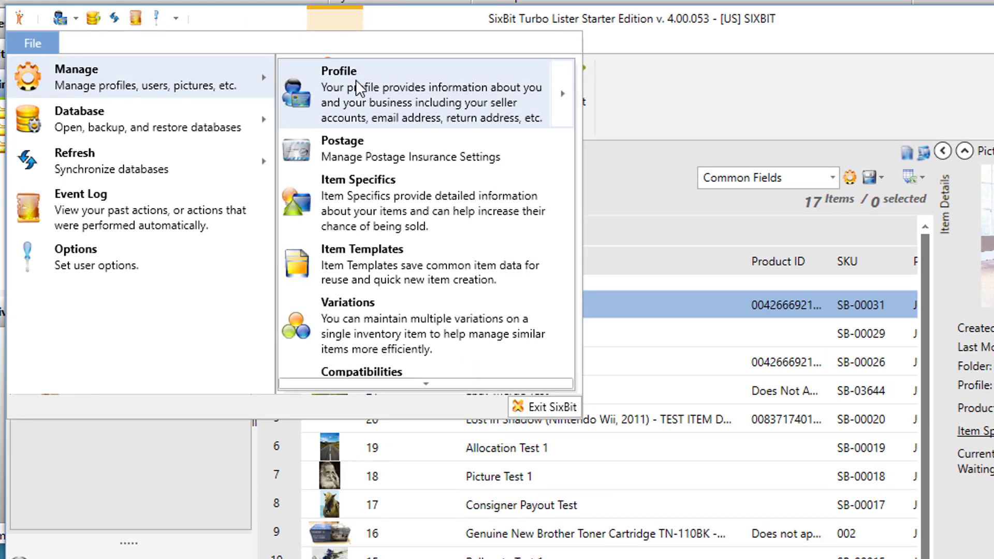
mouse_move(523, 89)
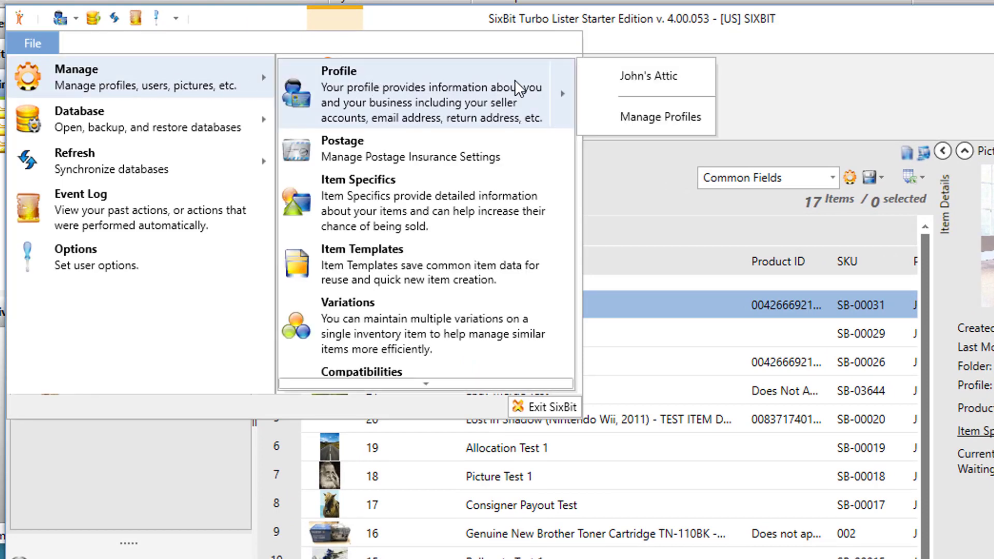
click(645, 77)
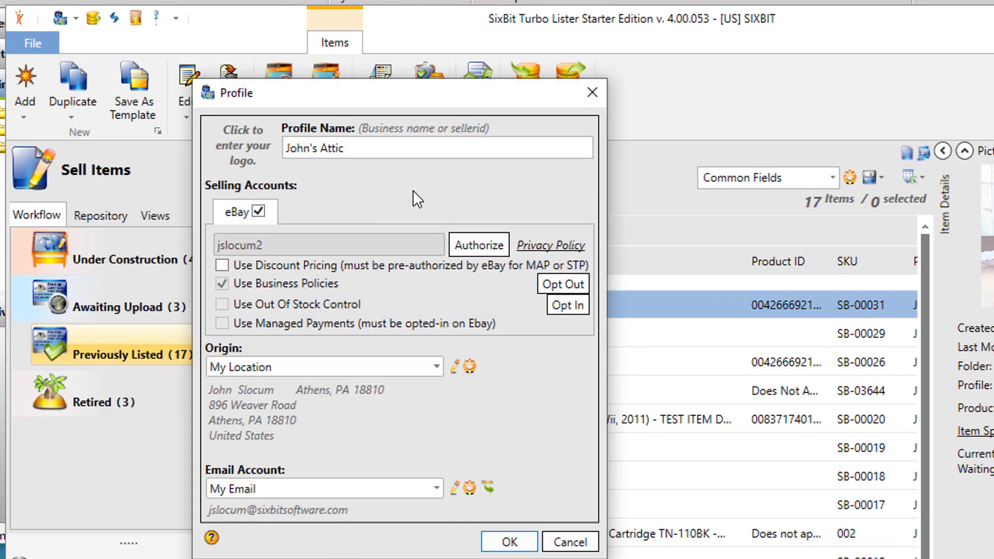
click(510, 542)
click(31, 43)
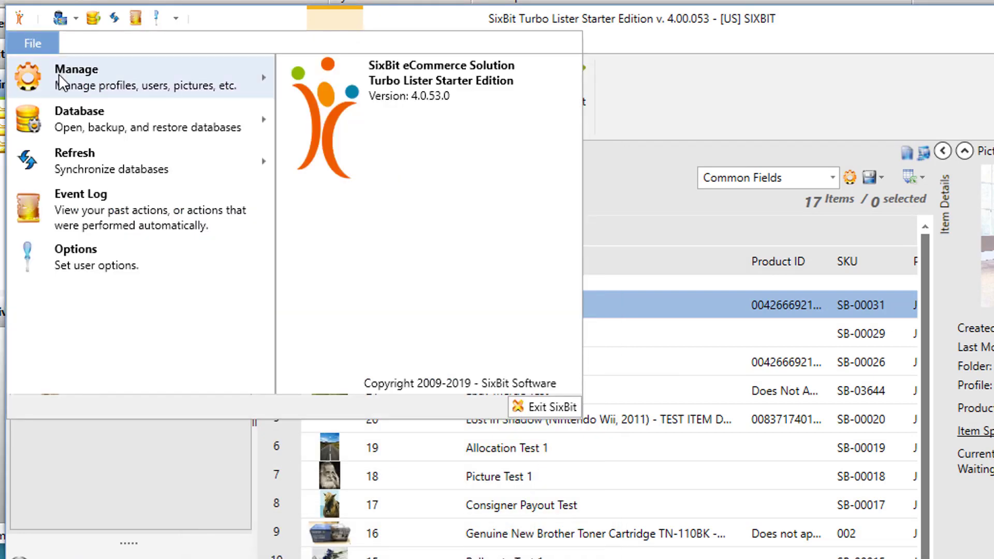
mouse_move(61, 82)
mouse_move(546, 98)
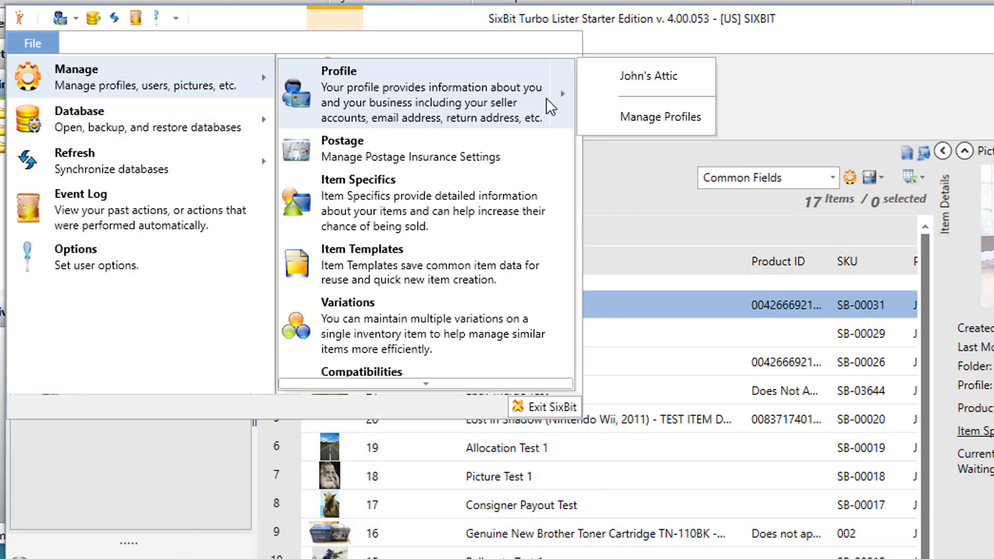
click(642, 117)
click(391, 143)
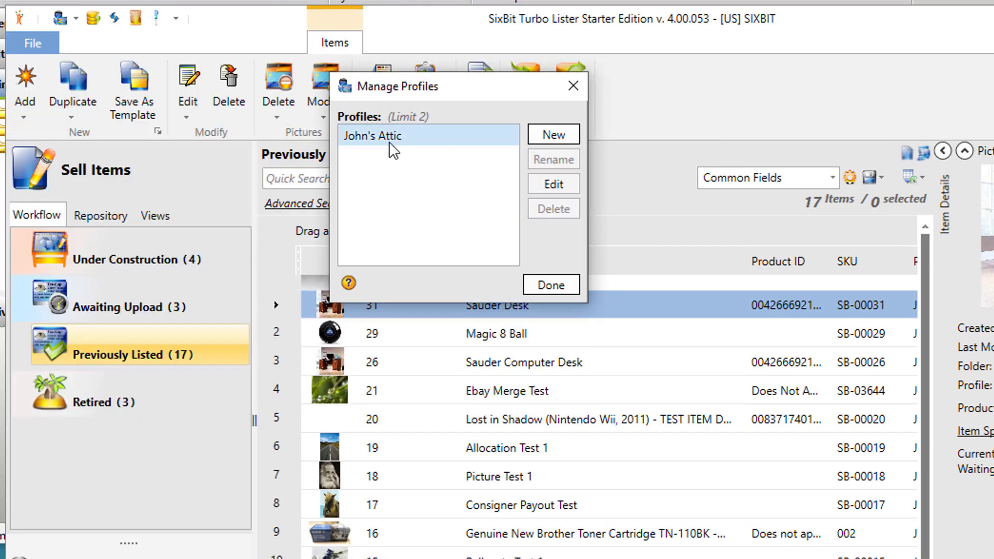
click(421, 183)
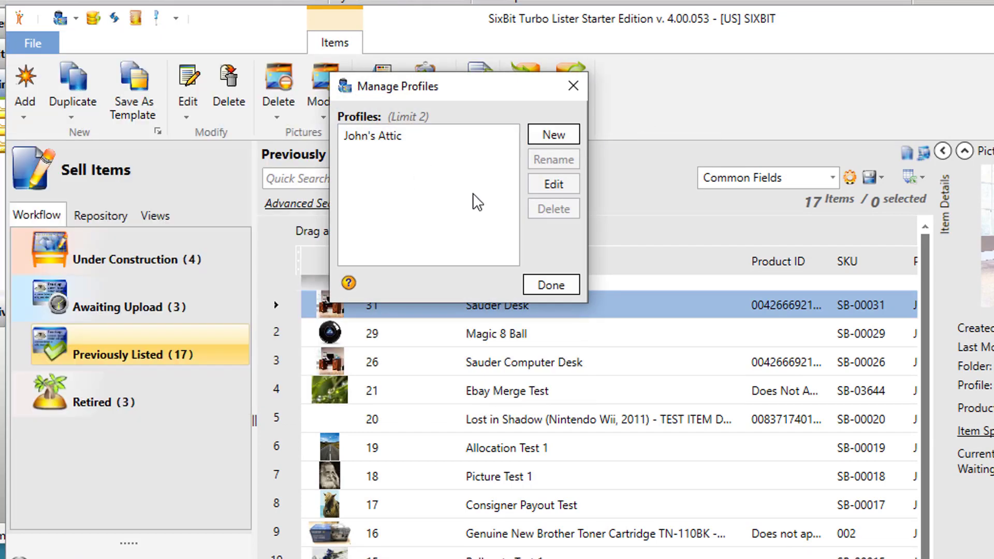
click(553, 285)
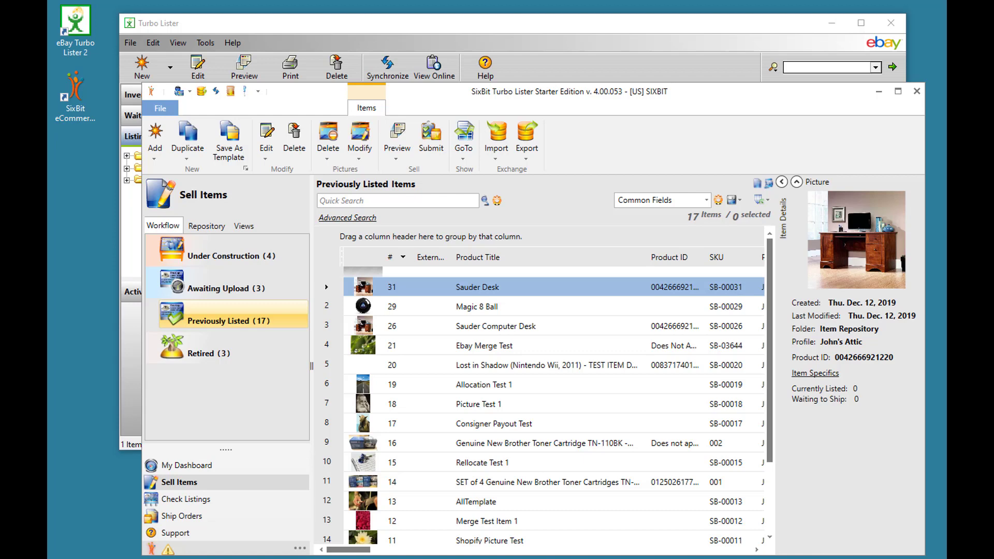
- Go from Support to the SixBit Client Area and sign in with the account e-mail and password
click(233, 533)
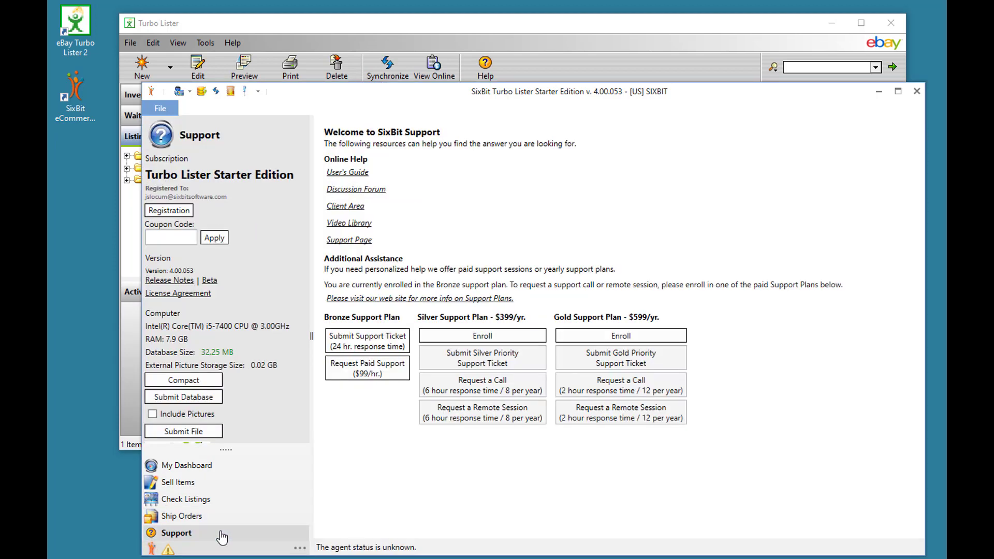
click(343, 206)
click(422, 367)
click(438, 400)
click(432, 420)
text(*********)
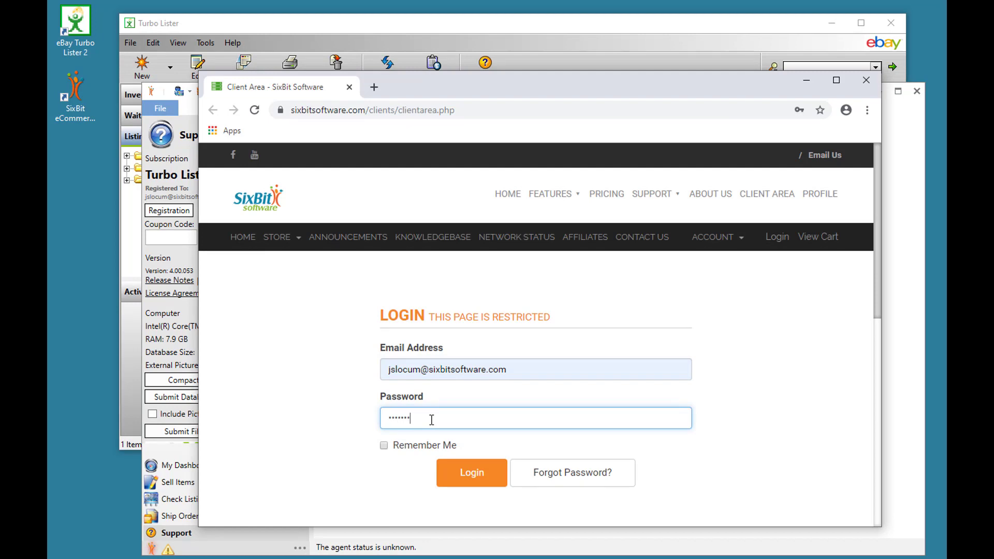
click(485, 480)
- Review the Upgrade/Downgrade package prices for the Turbo Lister Starter Edition licence, then close the browser
click(437, 382)
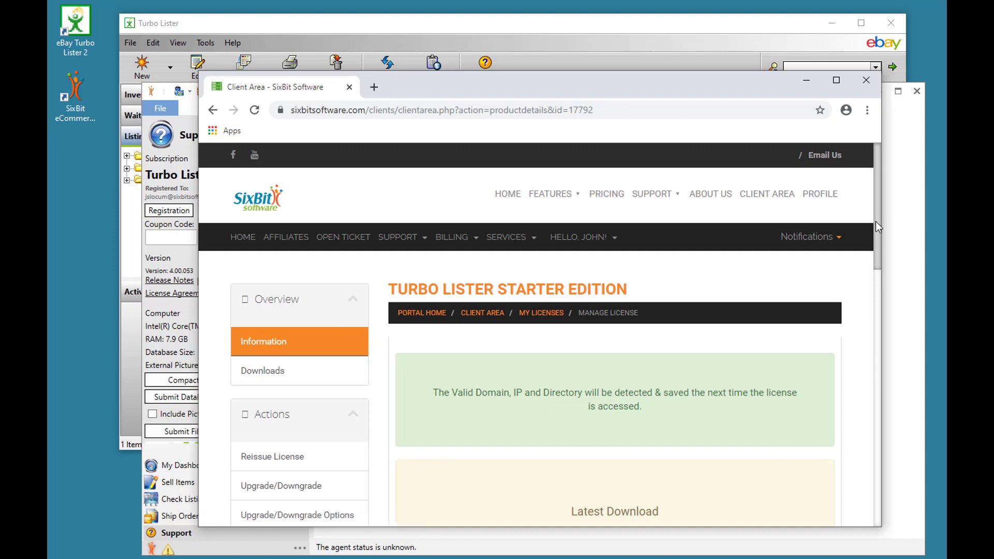
drag(877, 225, 868, 311)
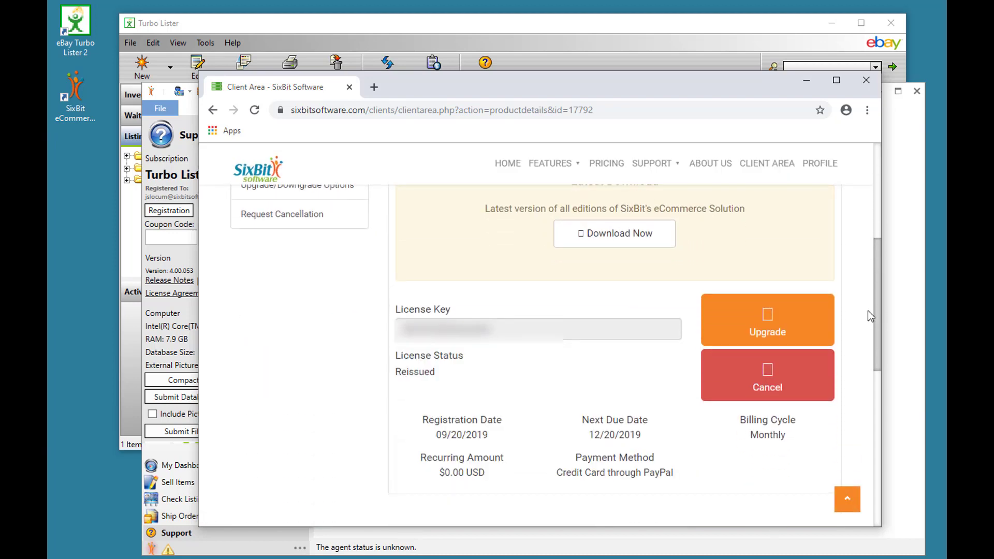
click(759, 330)
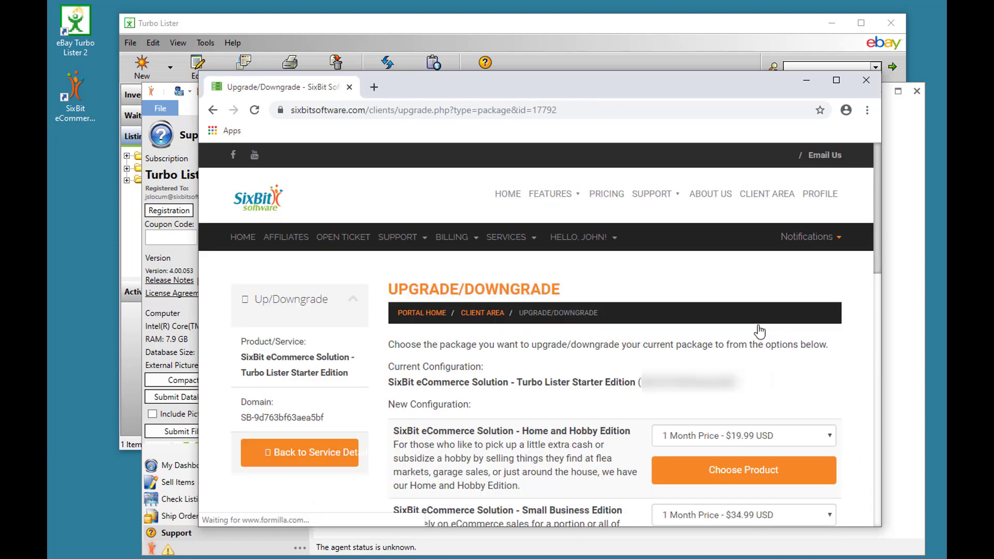
drag(877, 231, 883, 268)
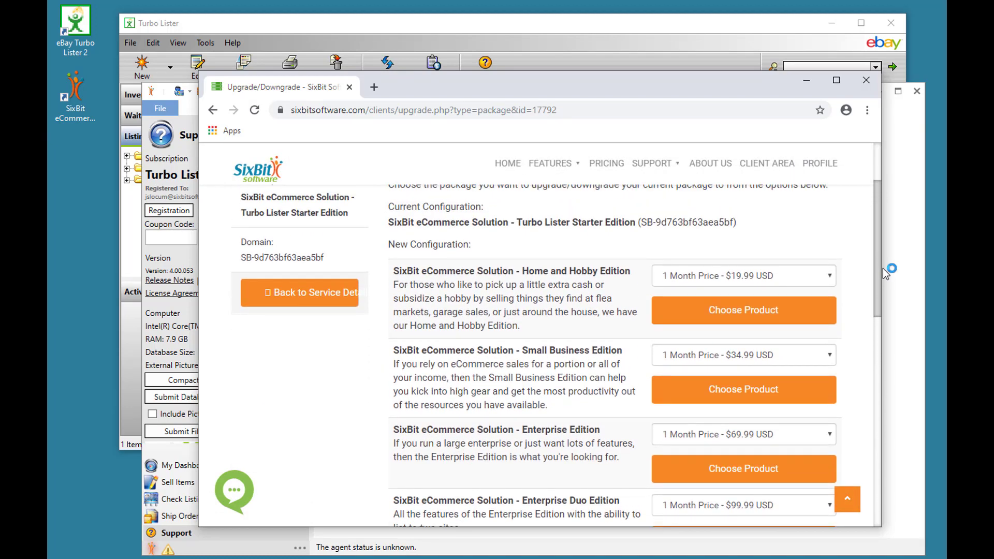
click(866, 82)
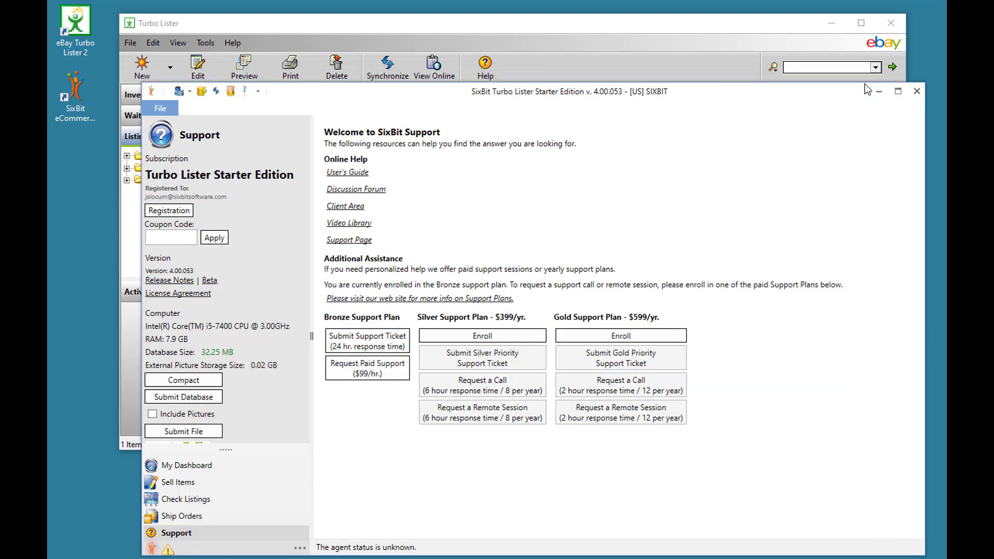
click(371, 337)
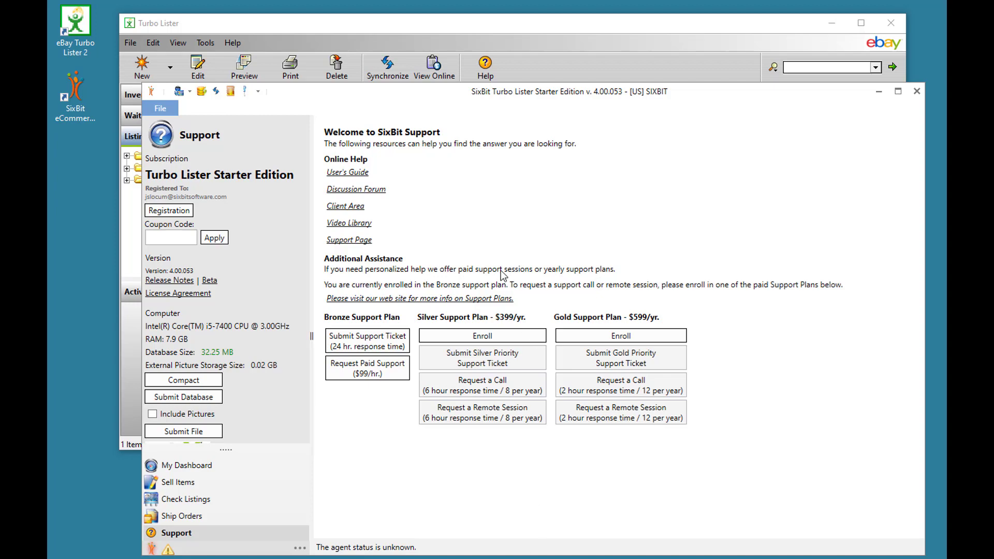
click(357, 225)
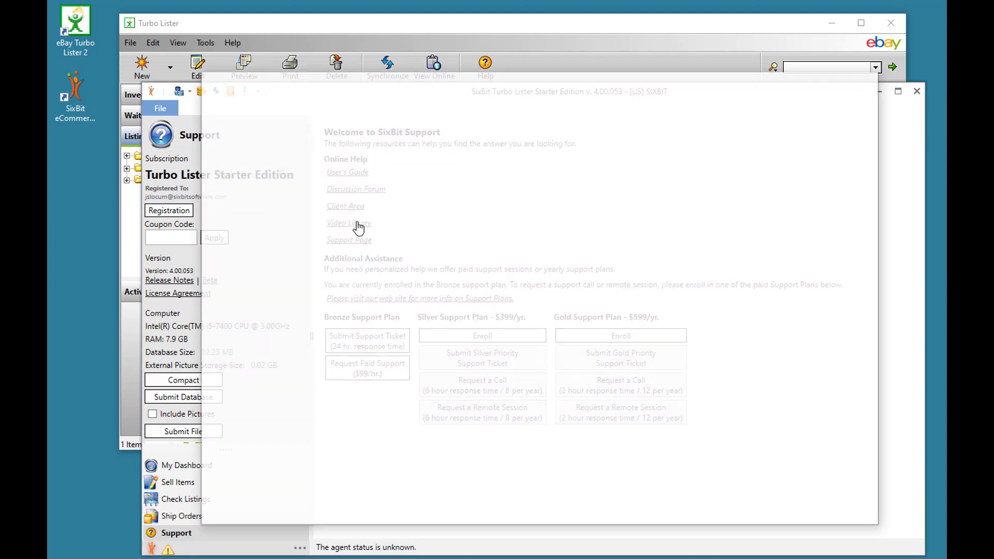